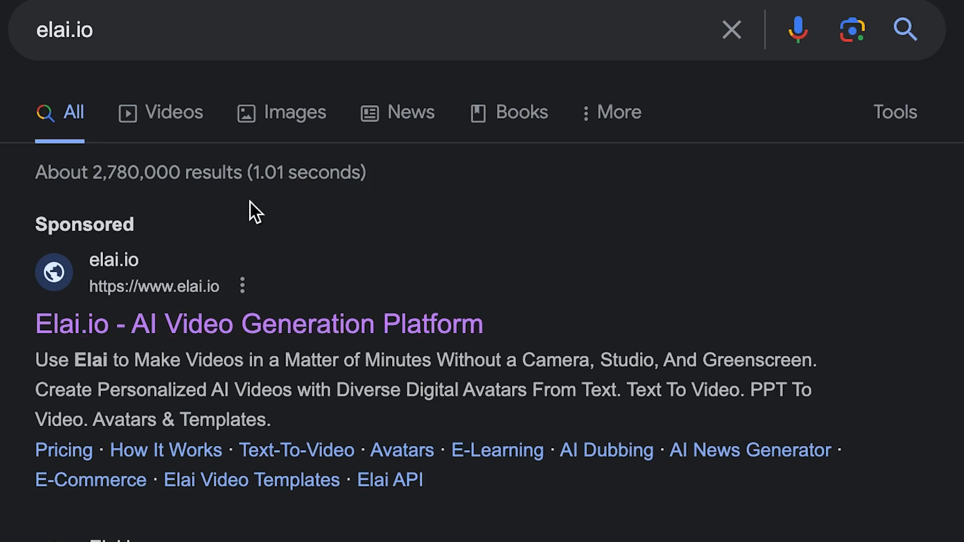
Open a new Chrome tab and load app.elai.io.
key("super+t")
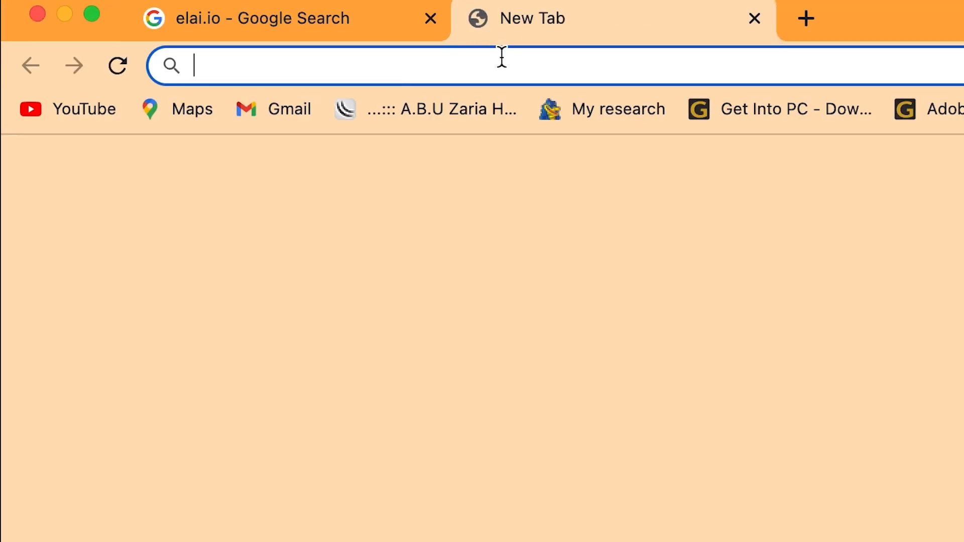
type("app")
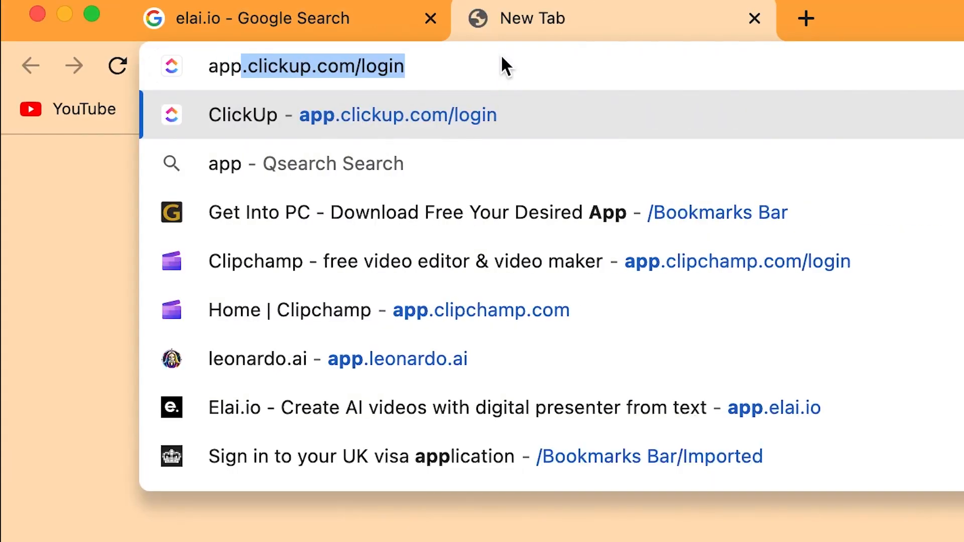
type(".el")
key("Right")
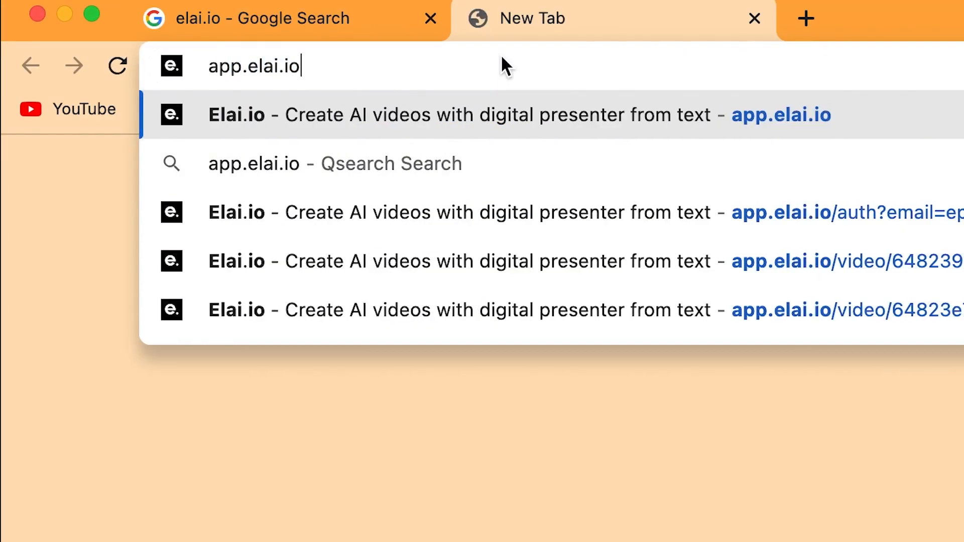
key("Return")
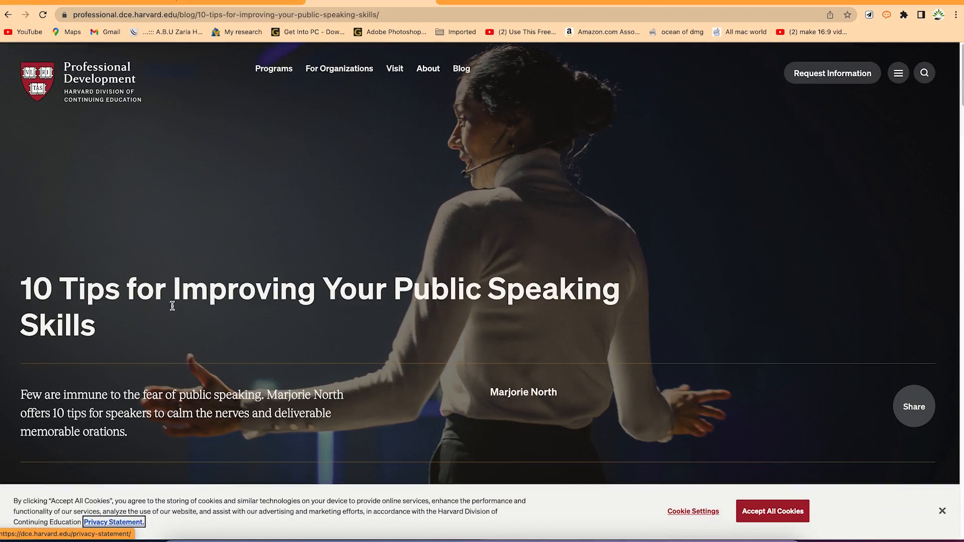
Select the Harvard article's web address and read through the article.
left_click(304, 16)
key("super+c")
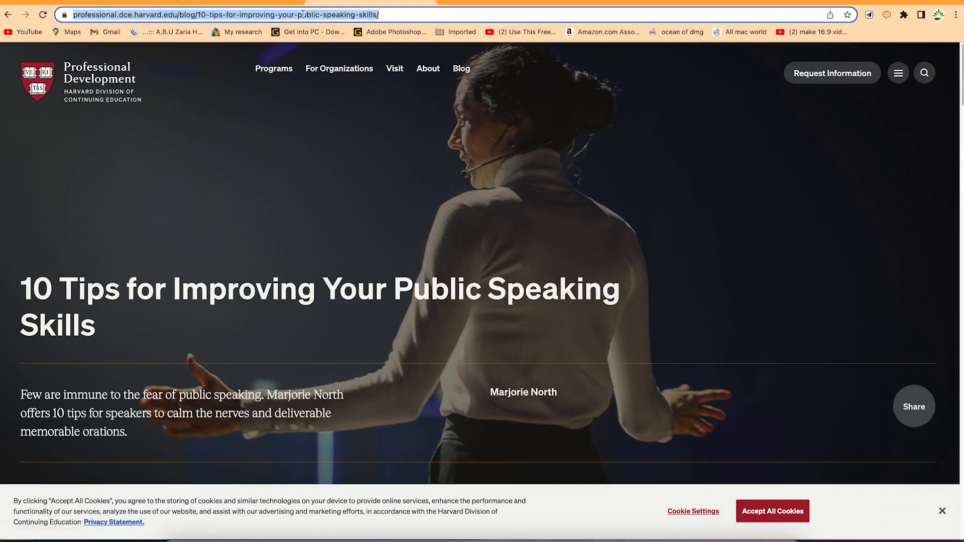
scroll(414, 306, "down", 15)
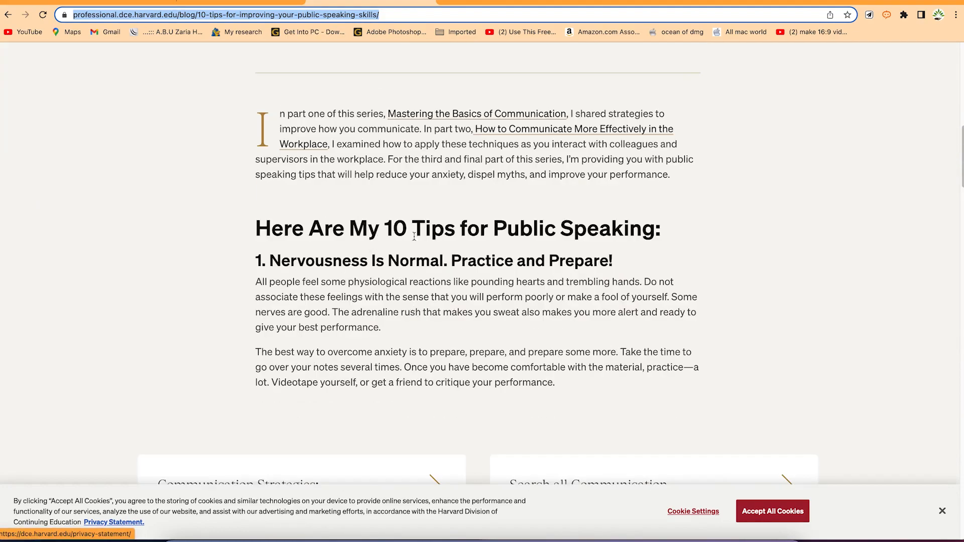
scroll(477, 288, "down", 3)
scroll(450, 296, "up", 20)
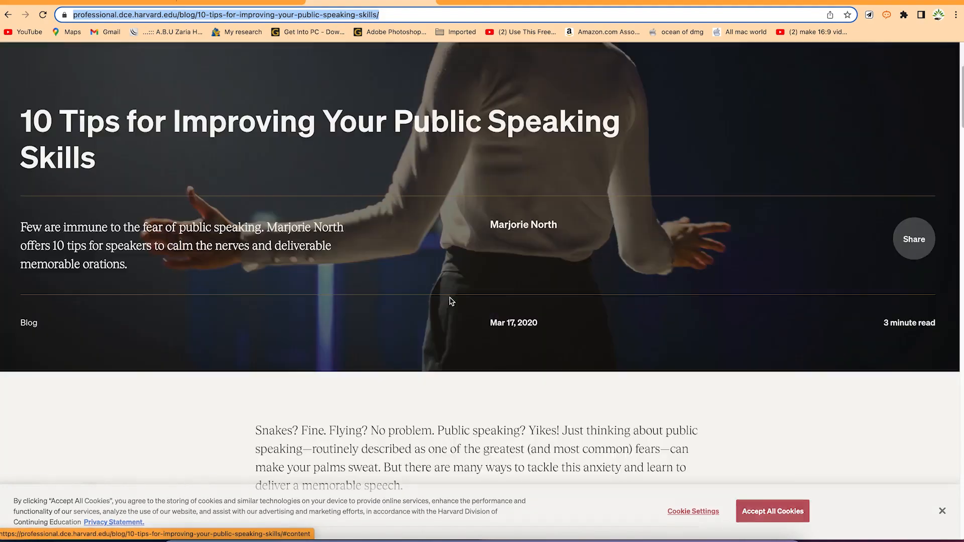
scroll(443, 294, "down", 20)
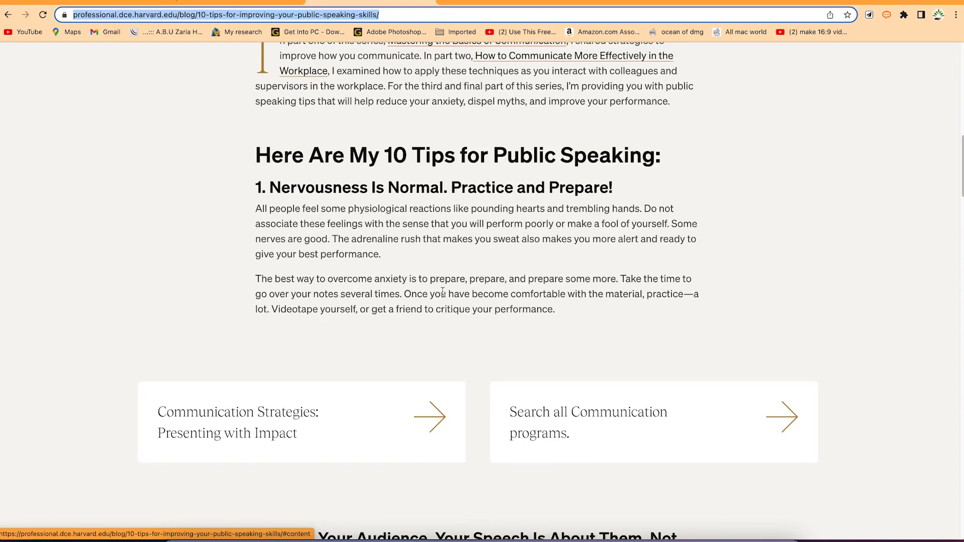
scroll(442, 292, "down", 15)
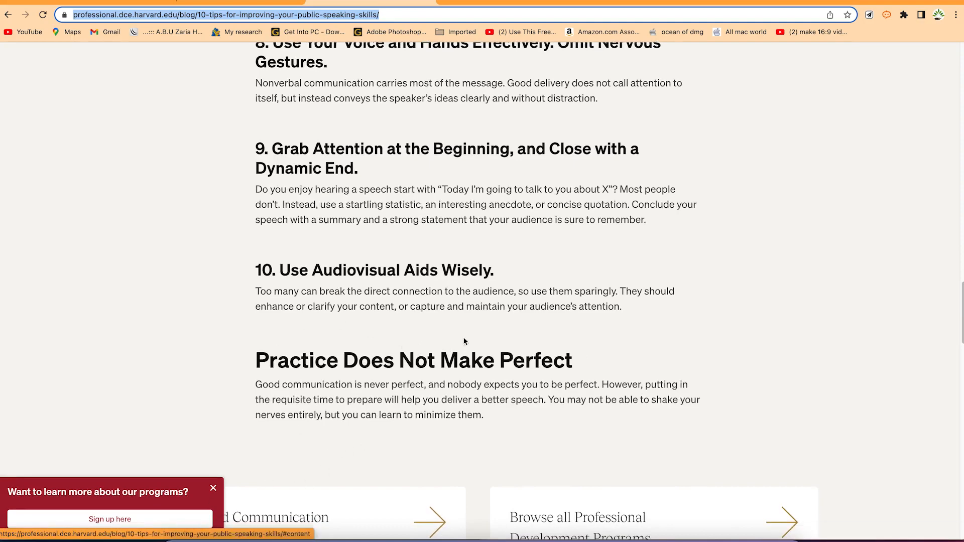
scroll(471, 346, "down", 10)
scroll(469, 342, "up", 20)
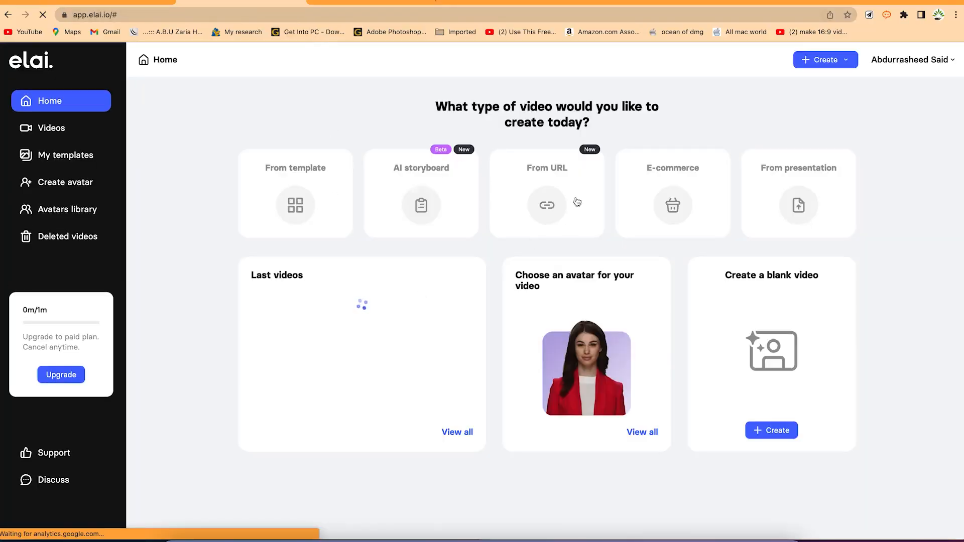
Start a From URL video with the pasted Harvard public speaking article link.
left_click(546, 197)
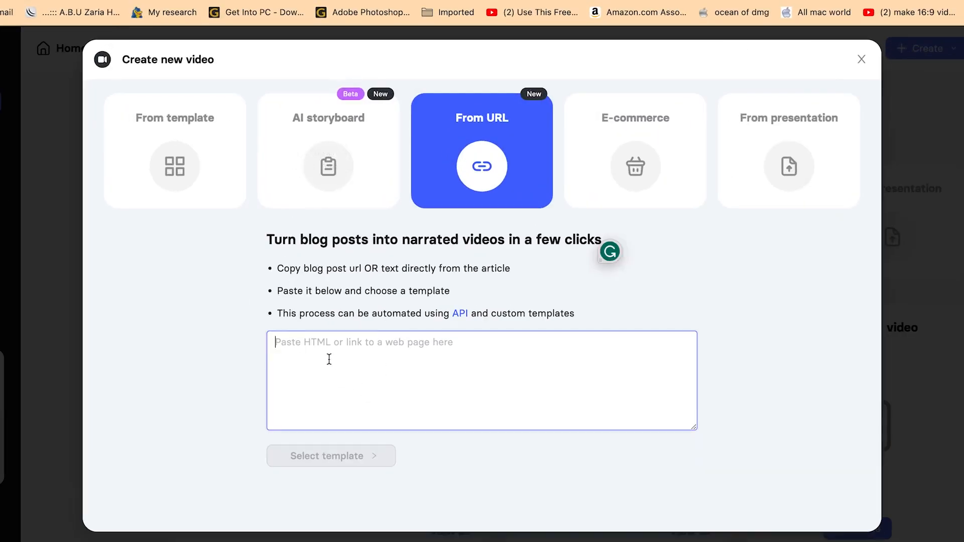
left_click(378, 354)
key("super+v")
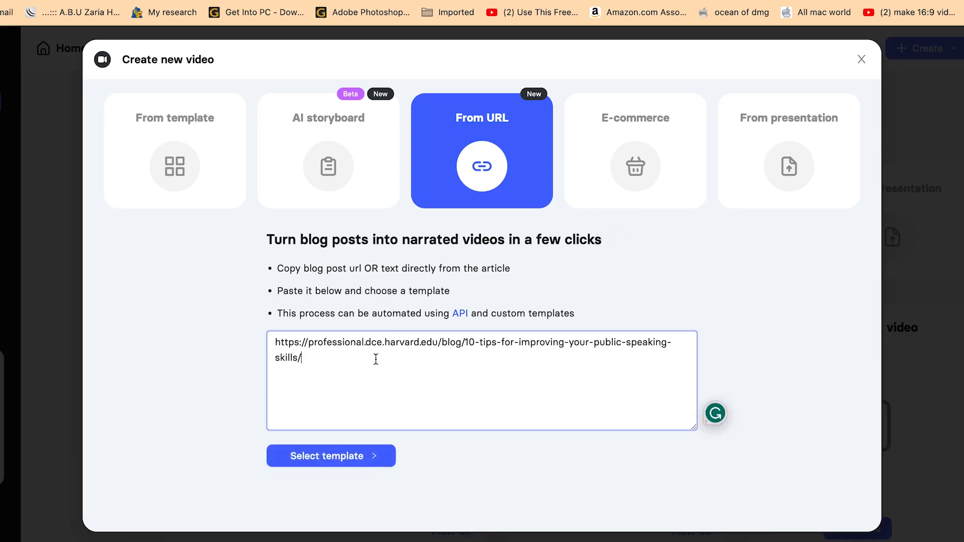
left_click(340, 458)
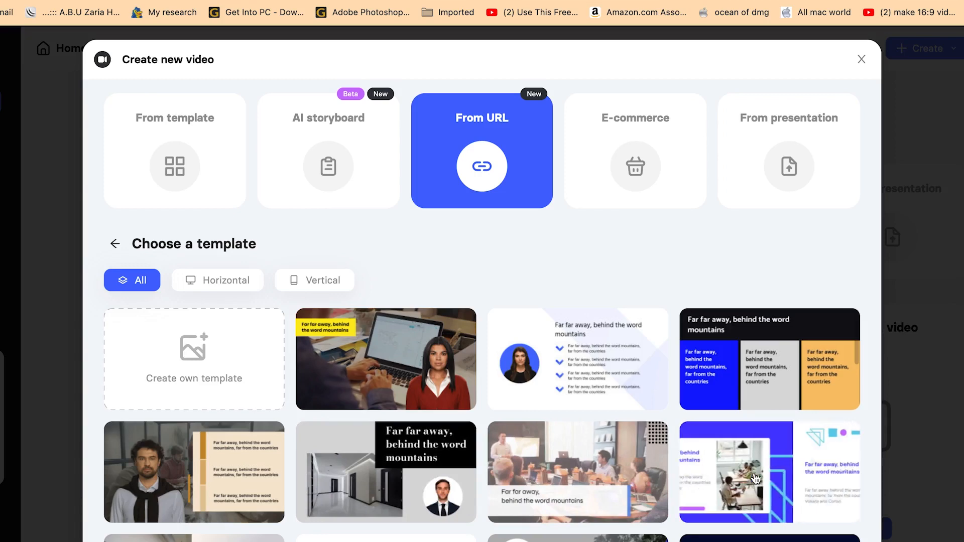
scroll(714, 462, "down", 3)
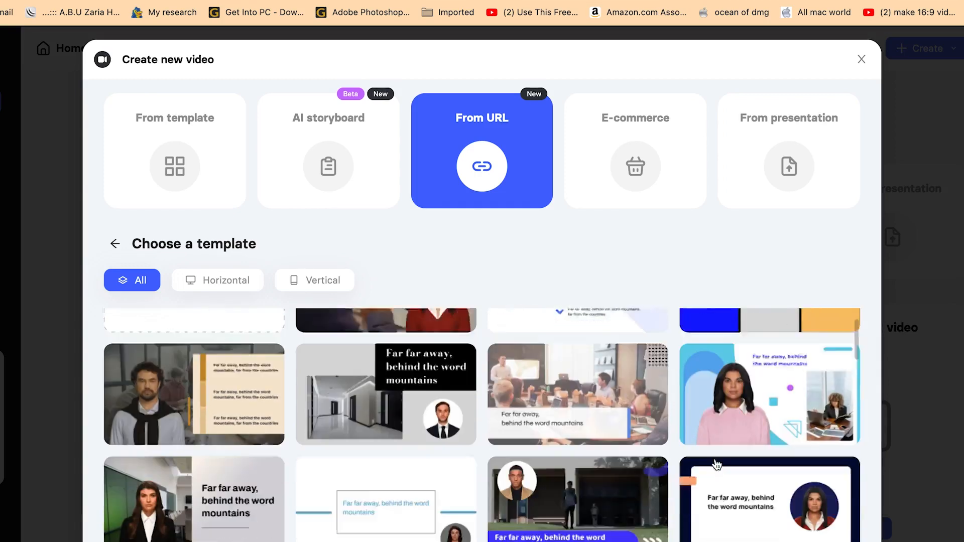
scroll(570, 476, "up", 3)
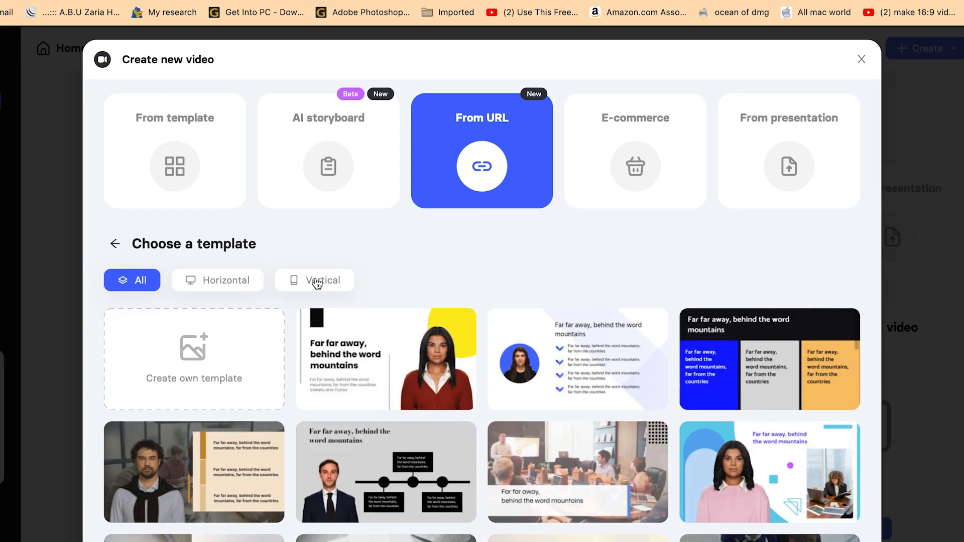
left_click(637, 156)
left_click(489, 167)
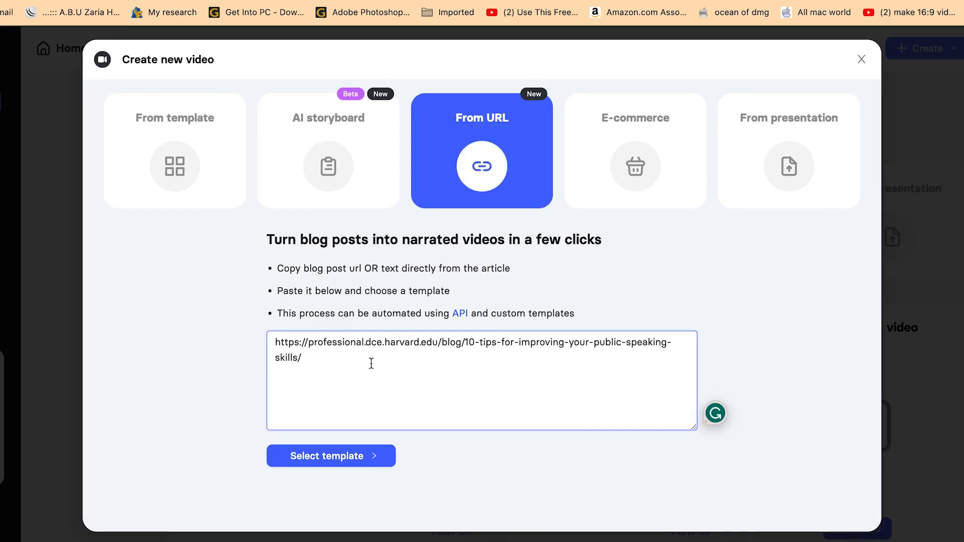
left_click(318, 457)
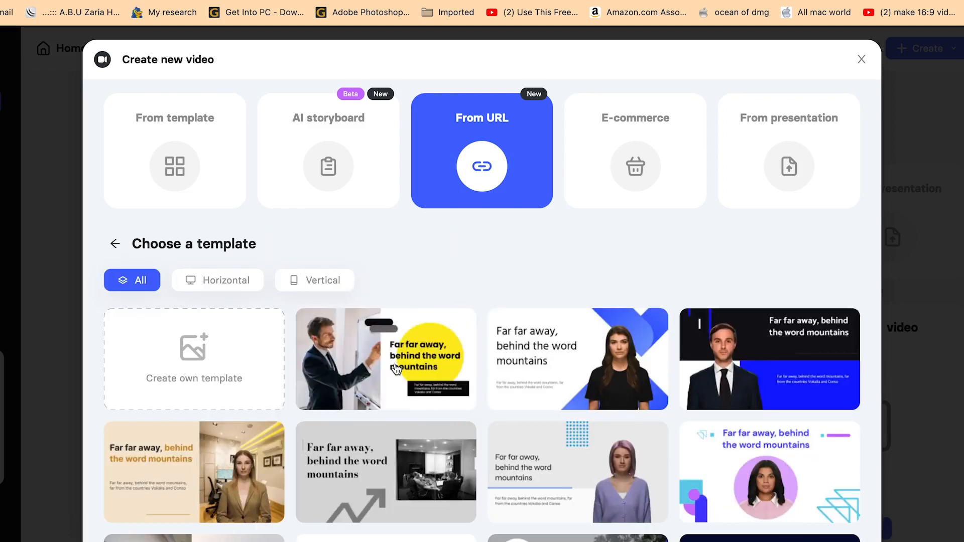
Choose the yellow-circle presenter template and generate the storyboard from the article.
left_click(396, 369)
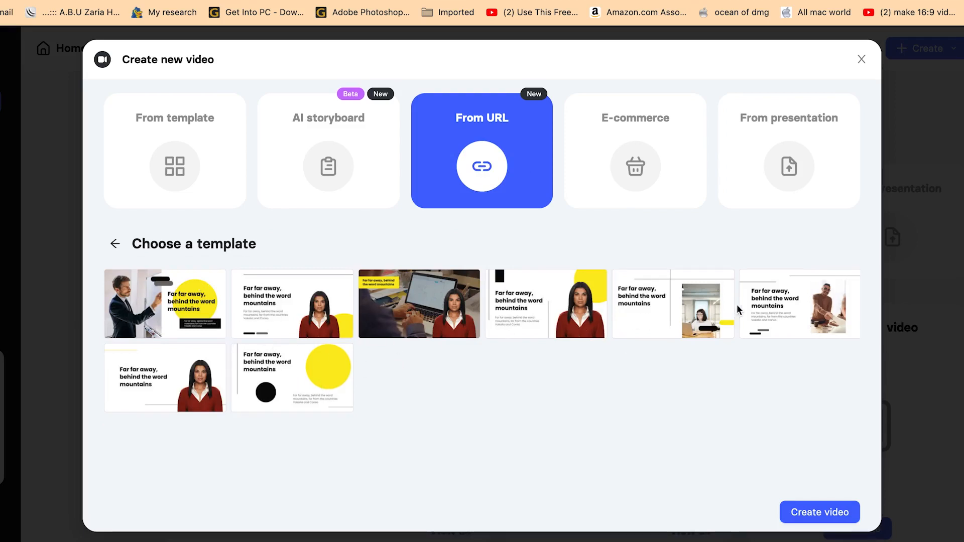
left_click(817, 511)
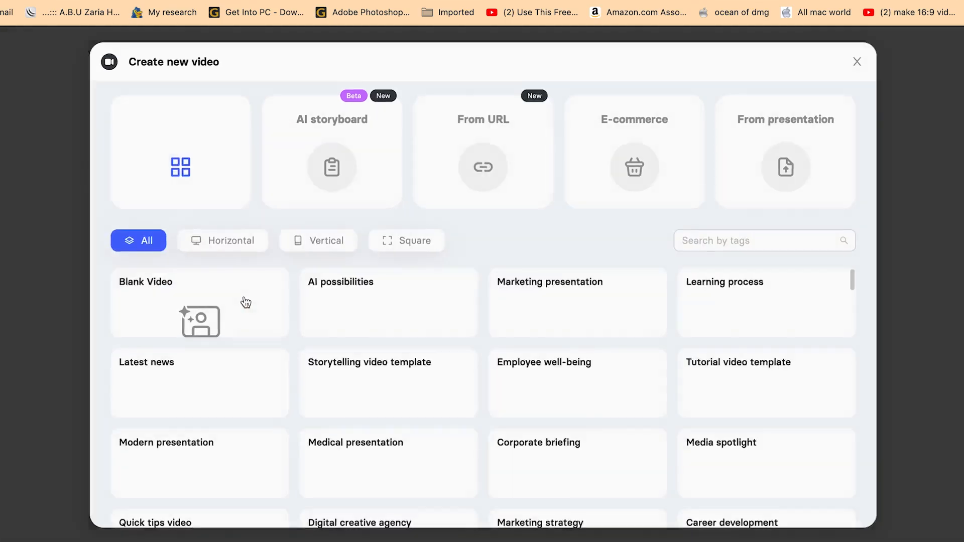
left_click(246, 302)
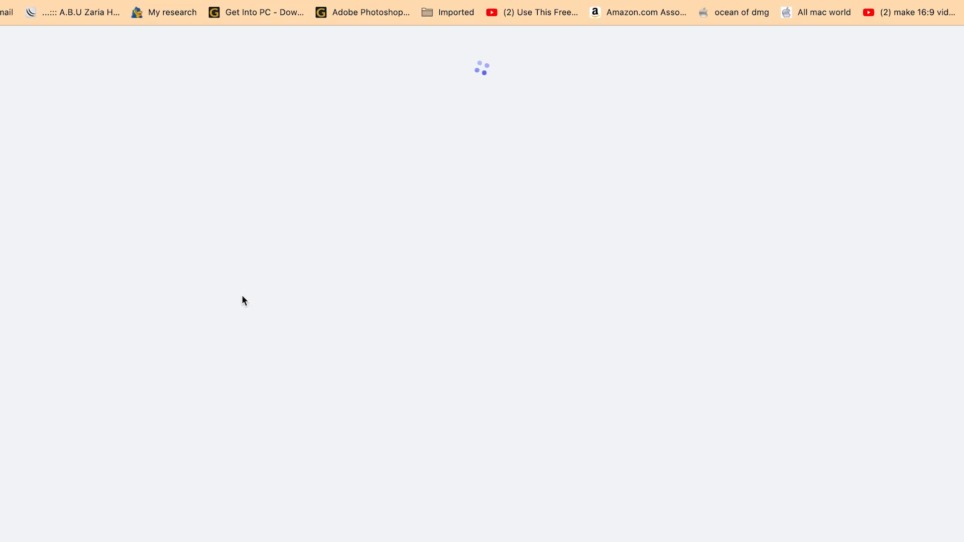
scroll(296, 281, "up", 3)
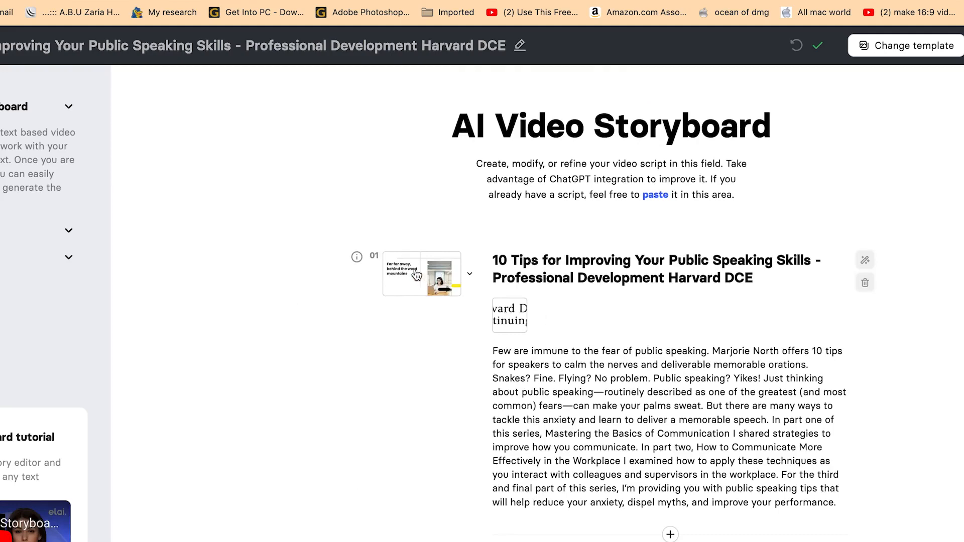
scroll(571, 411, "down", 6)
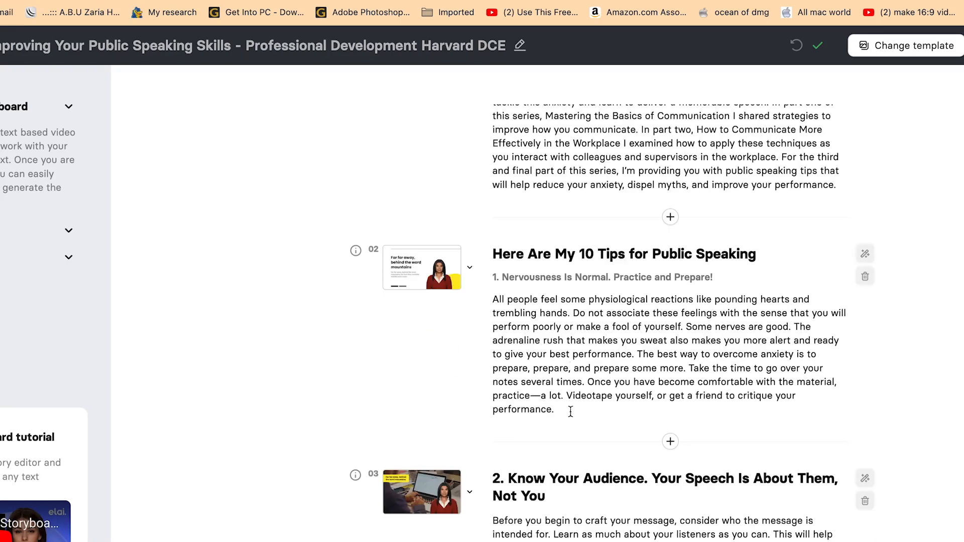
scroll(495, 394, "down", 8)
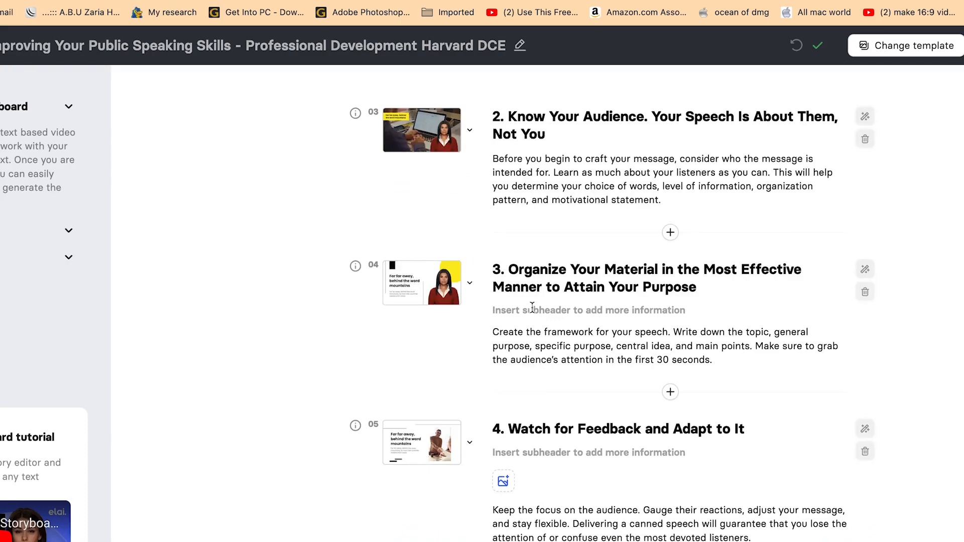
scroll(537, 388, "down", 20)
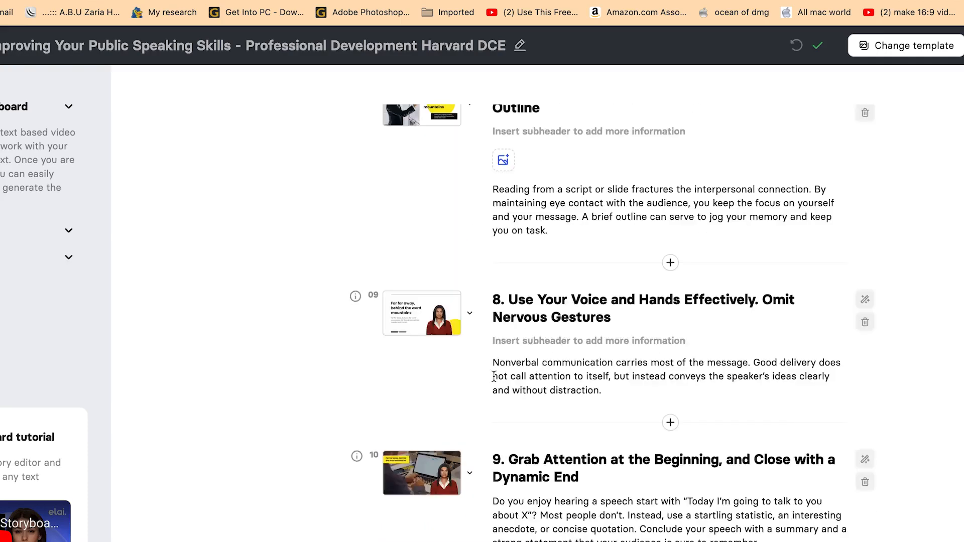
scroll(496, 381, "up", 11)
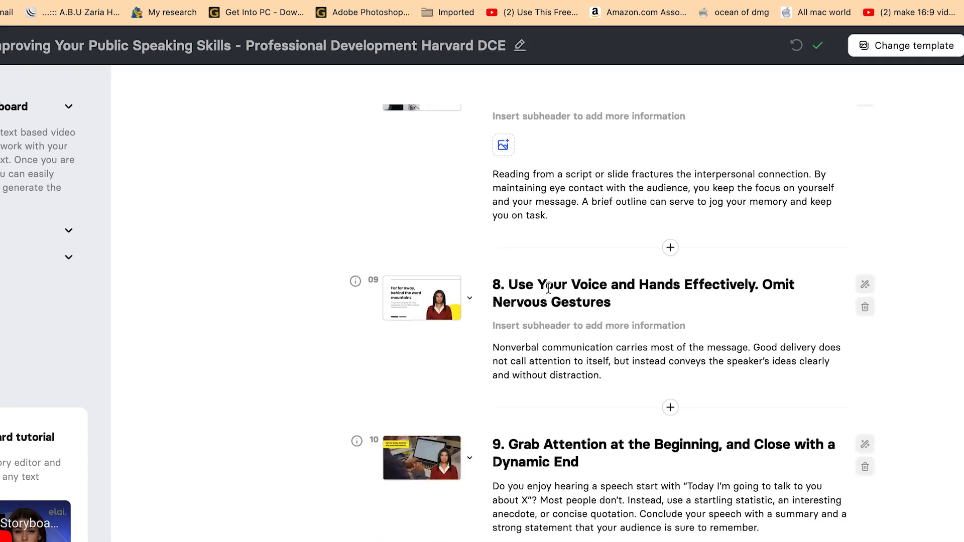
scroll(553, 346, "up", 13)
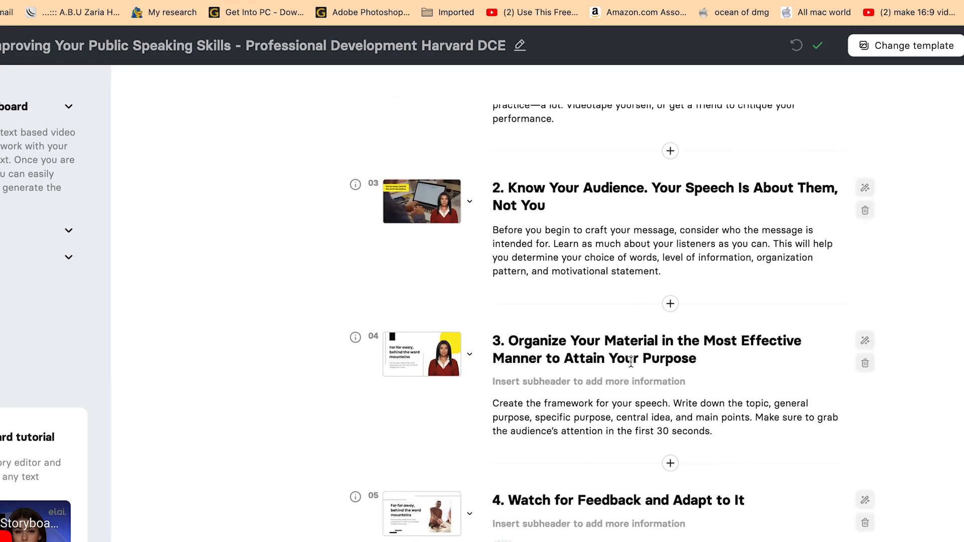
scroll(738, 315, "up", 8)
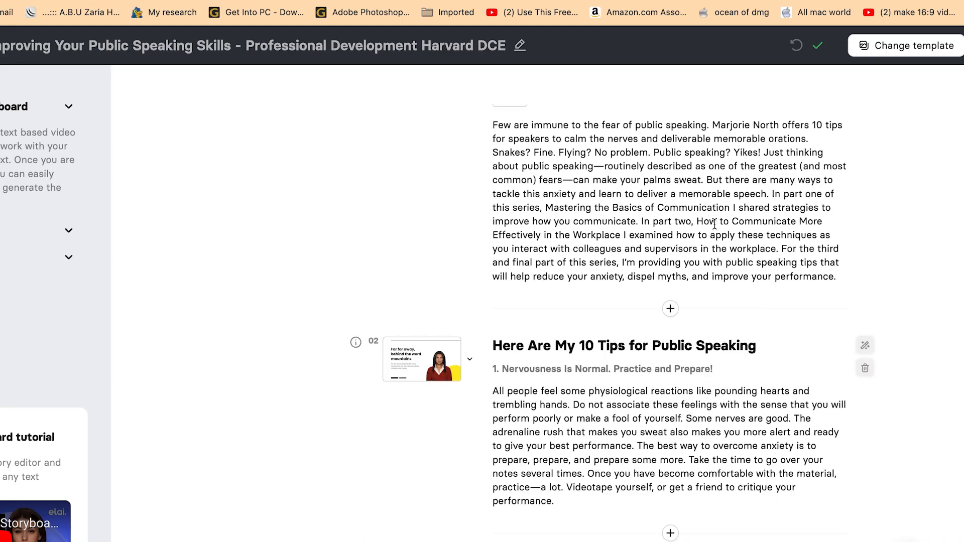
scroll(592, 237, "up", 5)
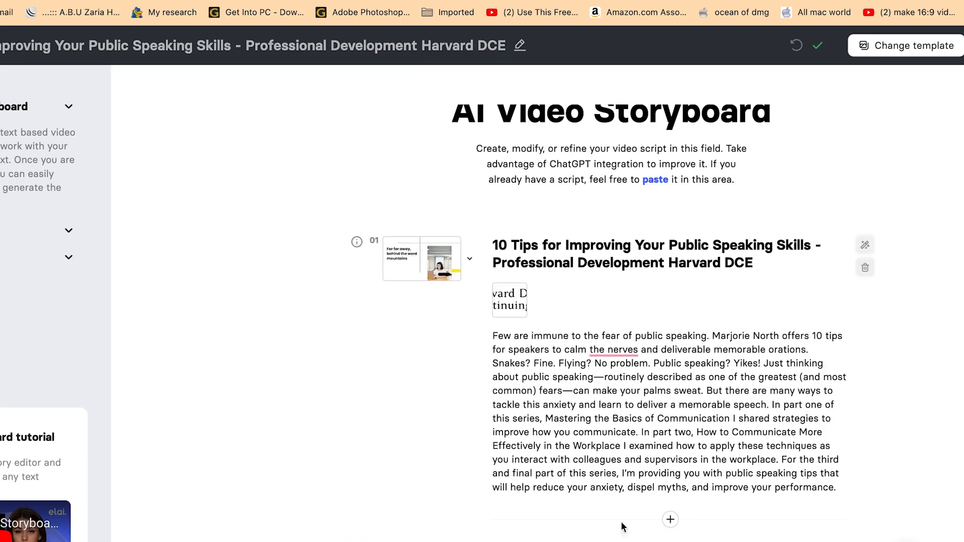
Insert a new slide 02 headed 'Practice practice practice is my favorite'.
left_click(670, 521)
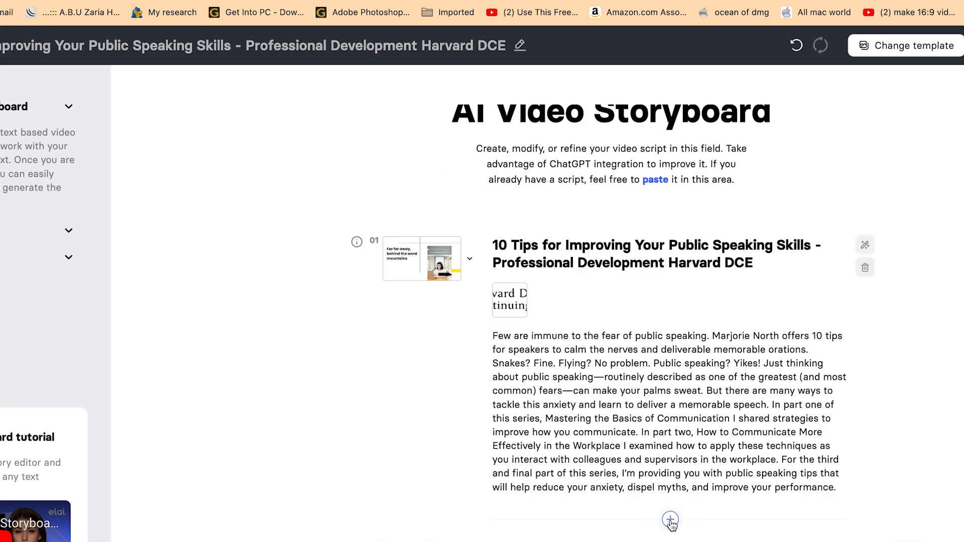
scroll(672, 525, "down", 3)
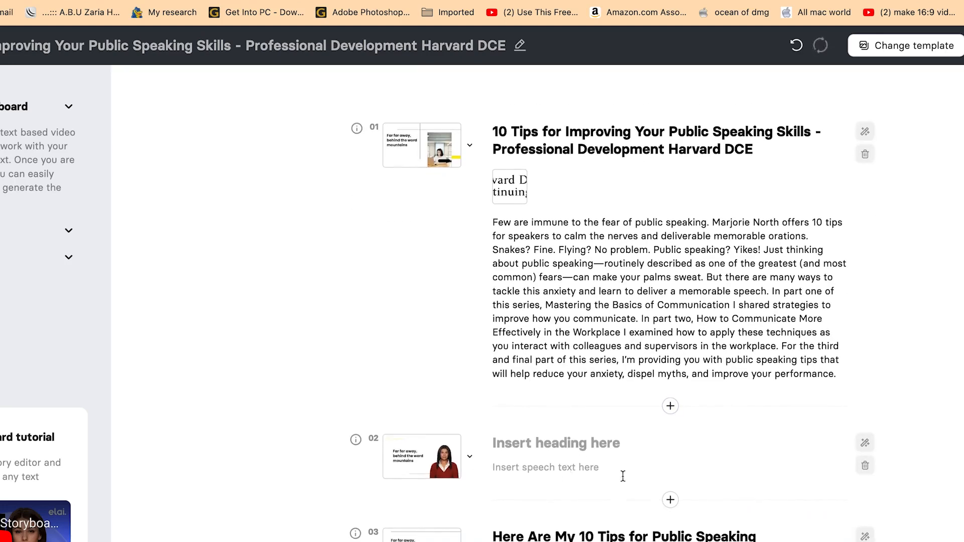
left_click(507, 439)
type("Practi")
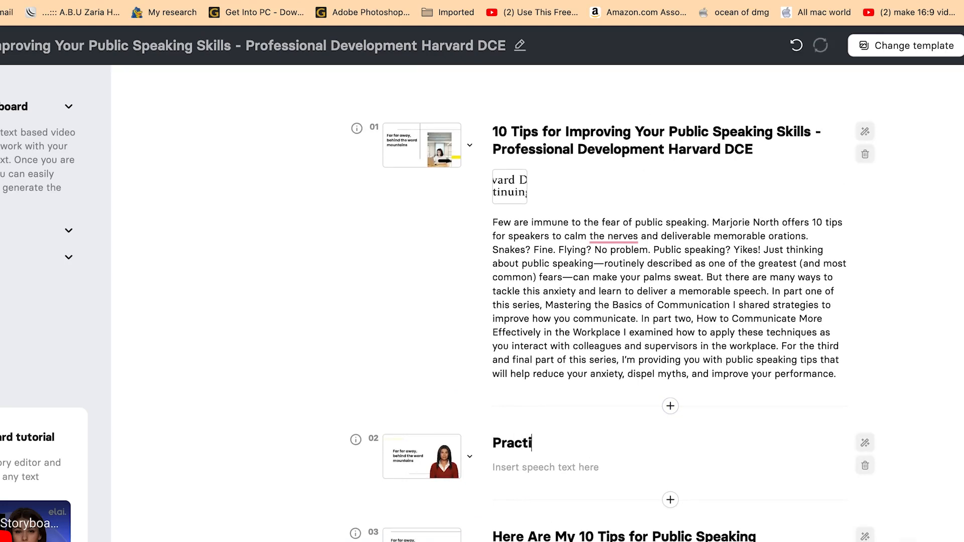
type("ce practice")
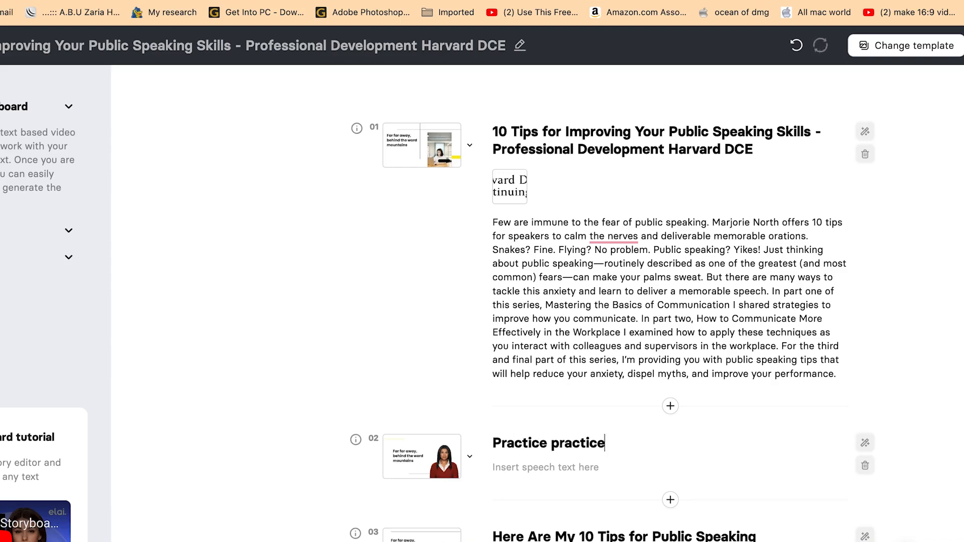
type(" praacice is my favorite")
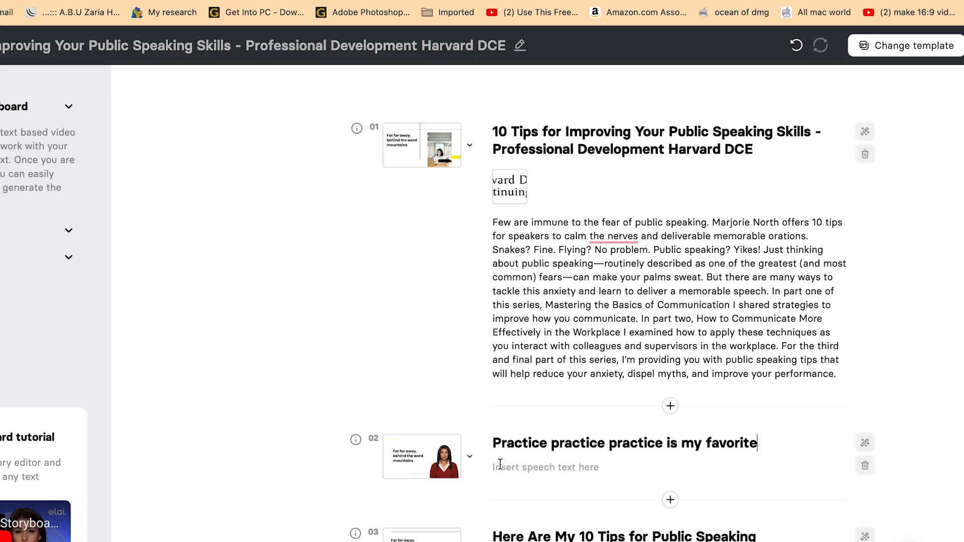
Fill slide 02's speech text with the placeholder 'dfsfdfsdfsdfsdf'.
left_click(523, 476)
double_click(522, 474)
left_click(526, 467)
type("dfsfdfsdfsdfsdf")
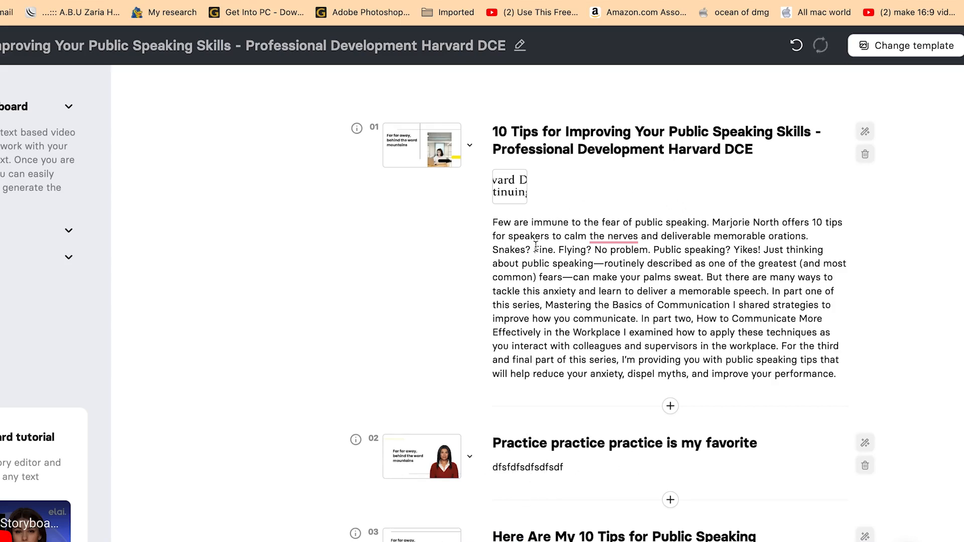
scroll(538, 413, "down", 1)
scroll(547, 406, "down", 2)
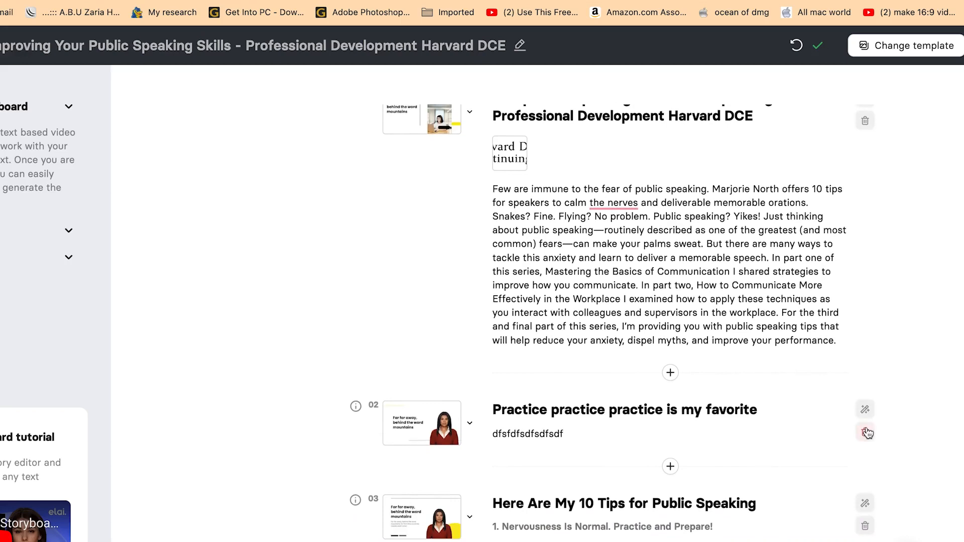
Delete slide 03's paragraph text after 'perfor'.
scroll(718, 522, "down", 5)
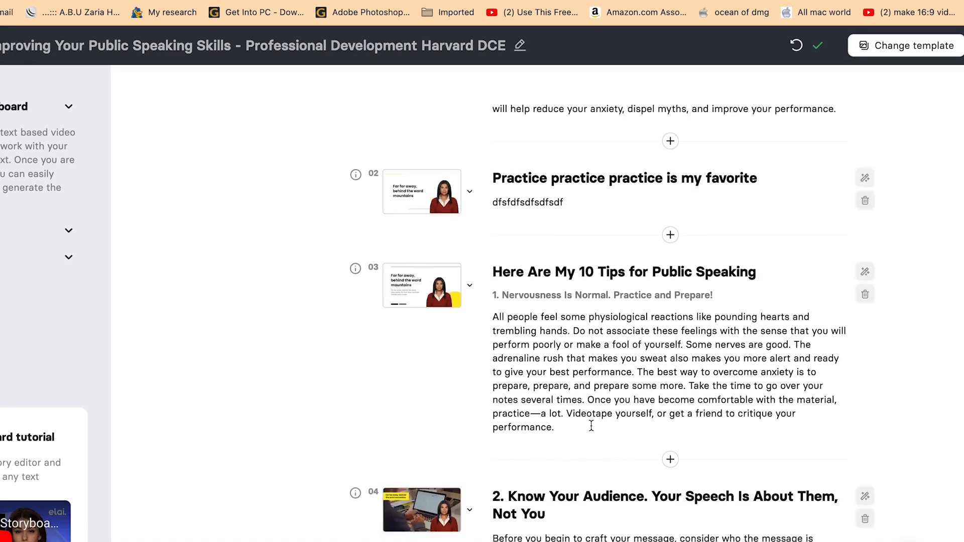
left_click_drag(559, 427, 517, 344)
key("BackSpace")
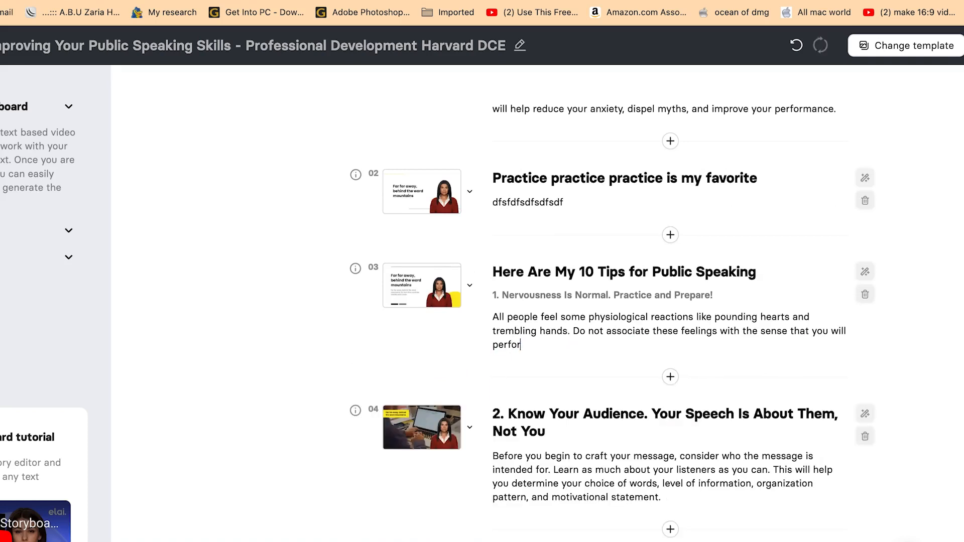
Switch slide 03 to a layout with a photo and an image placeholder.
scroll(622, 351, "up", 1)
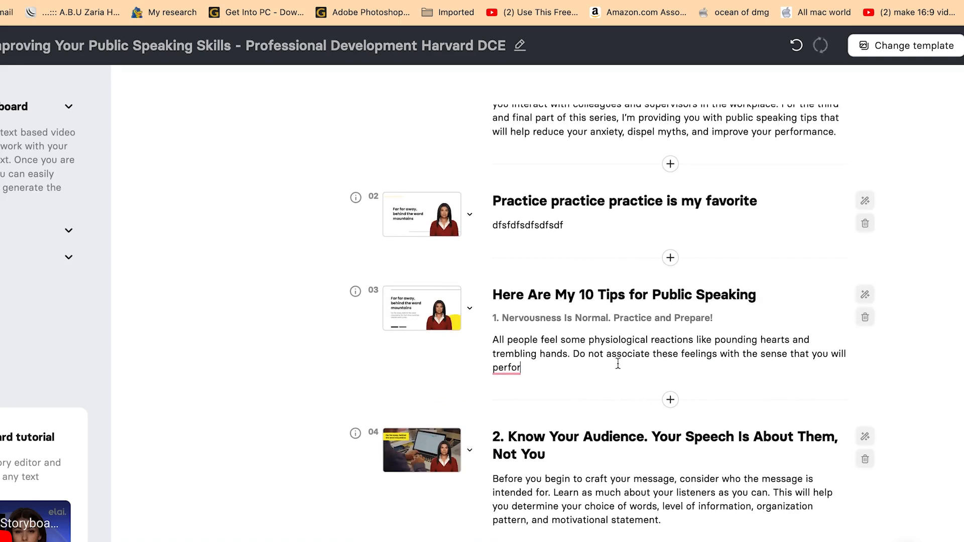
left_click(470, 311)
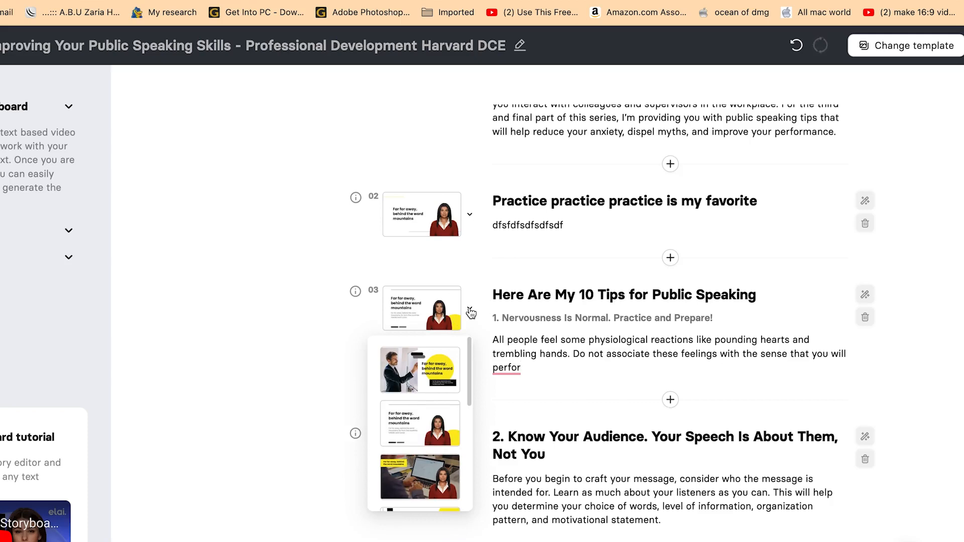
left_click_drag(469, 351, 467, 441)
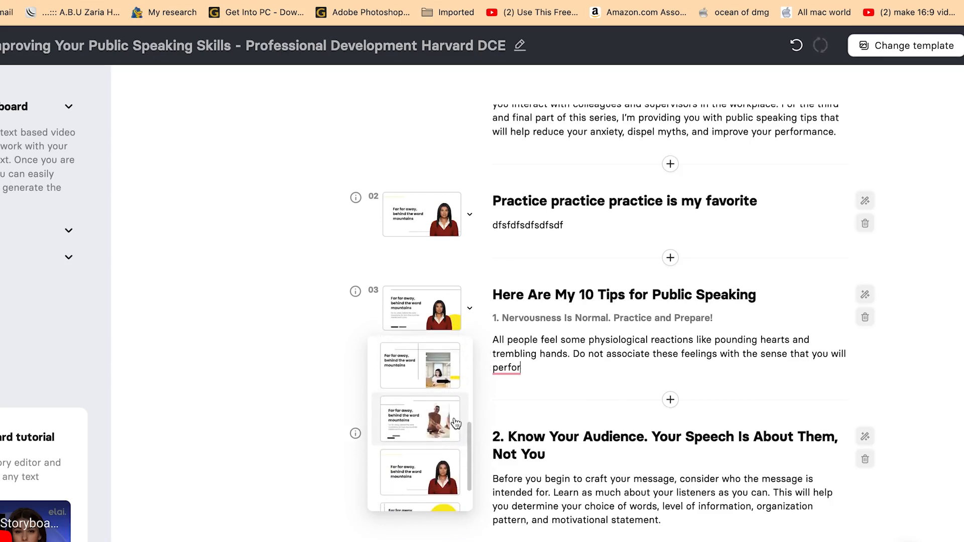
left_click(426, 384)
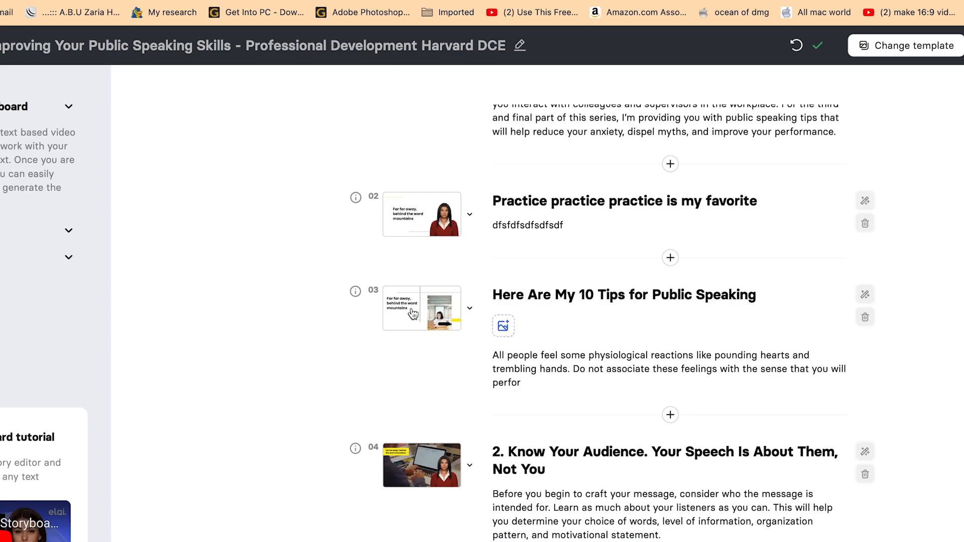
scroll(481, 406, "down", 10)
scroll(489, 393, "down", 9)
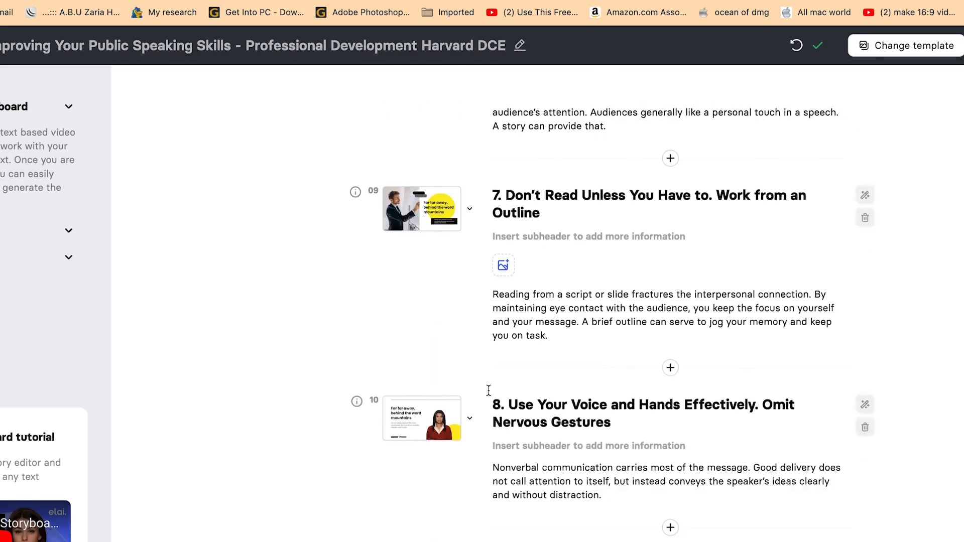
scroll(489, 391, "up", 20)
scroll(501, 365, "down", 10)
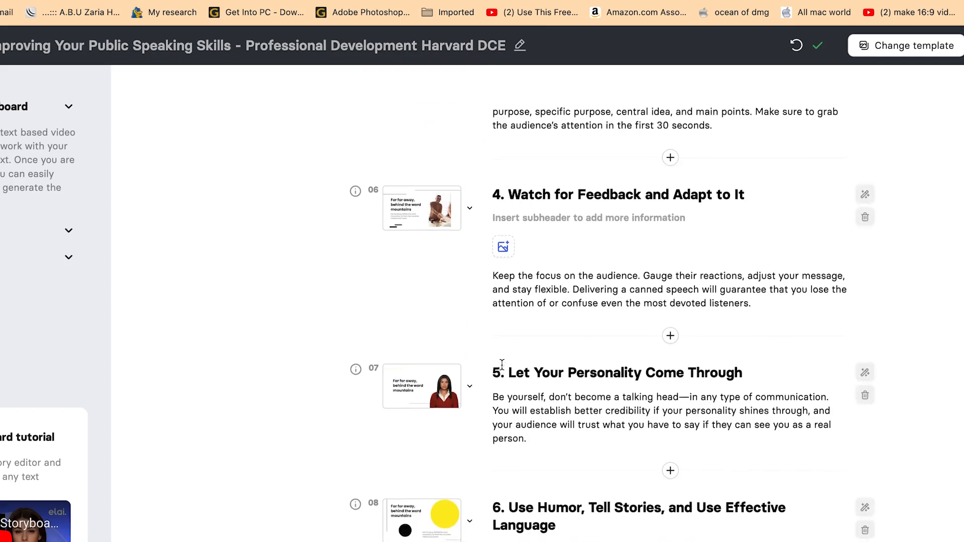
scroll(514, 355, "up", 5)
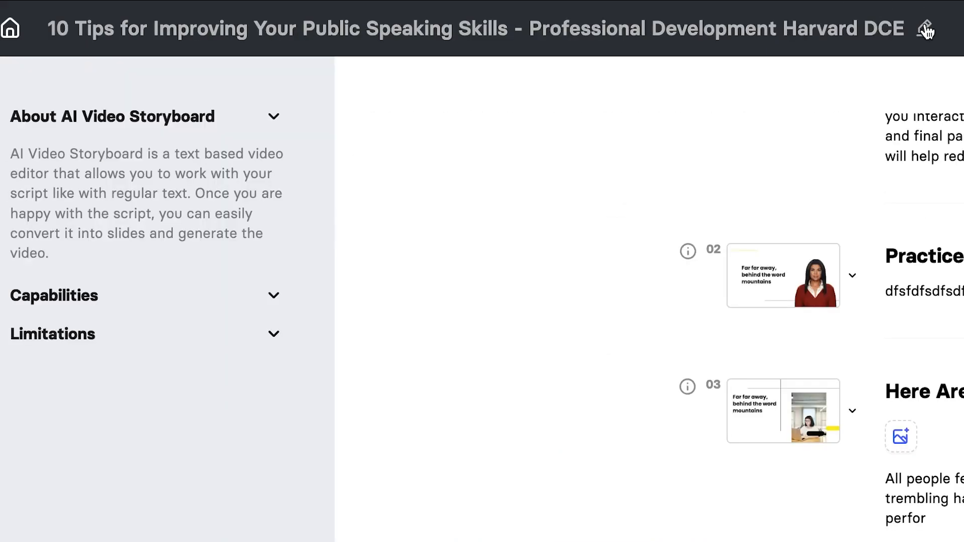
left_click(926, 30)
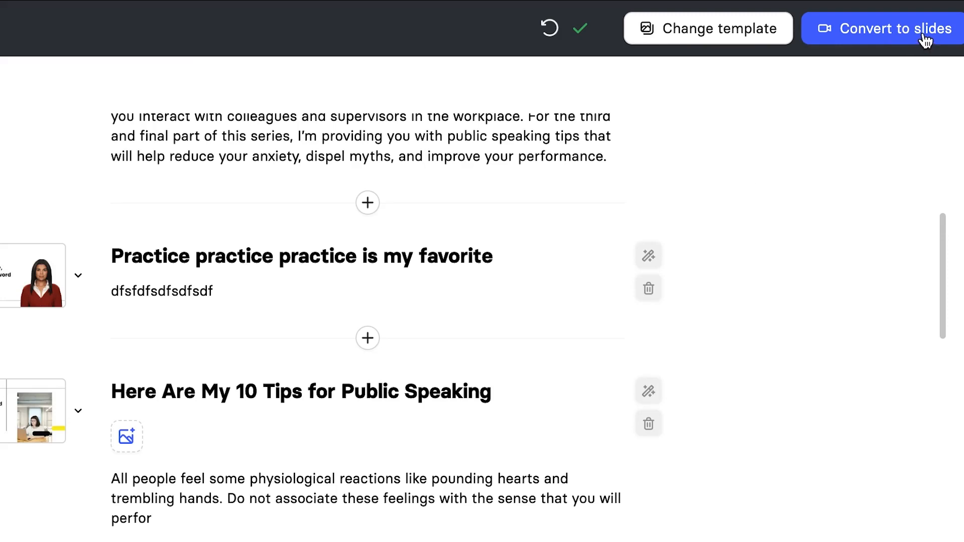
Convert the storyboard to slides, letting GPT fill the missing subheaders and images.
left_click(909, 26)
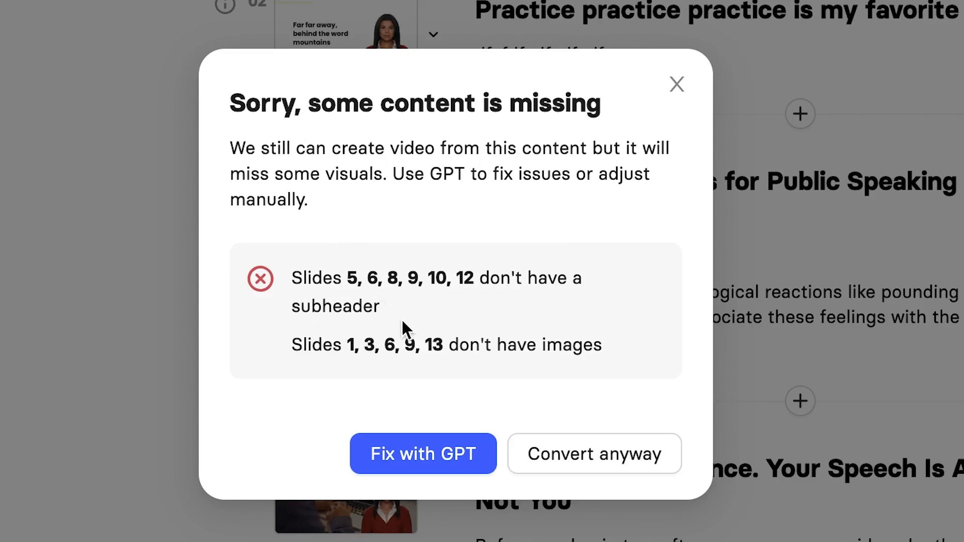
left_click_drag(348, 346, 395, 346)
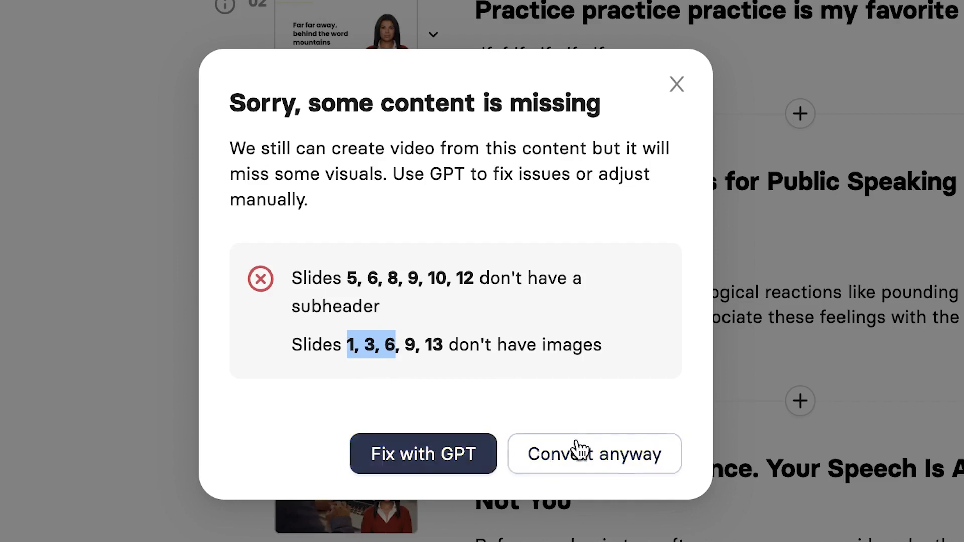
left_click(426, 455)
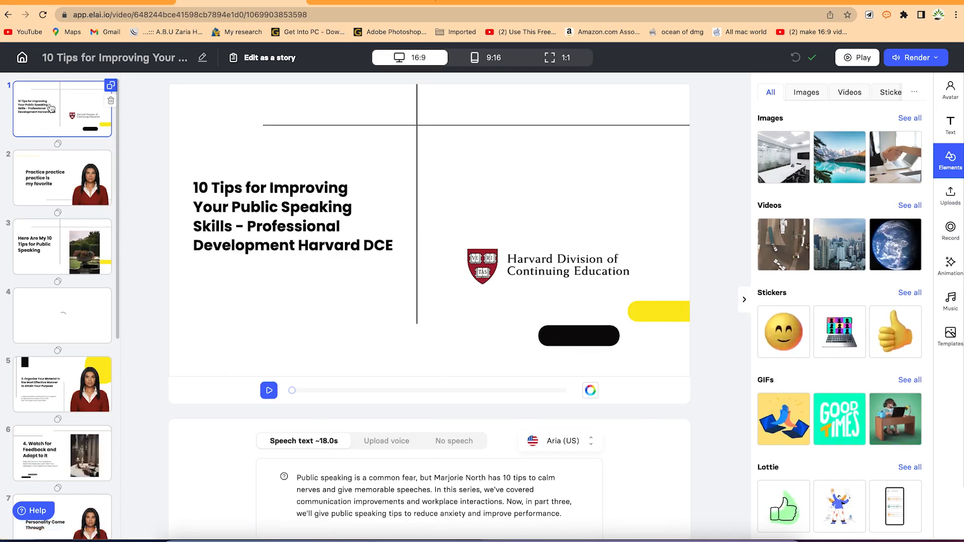
Review slides 2, 3, 4 and 5 of the converted video, ending on slide 5.
left_click(63, 189)
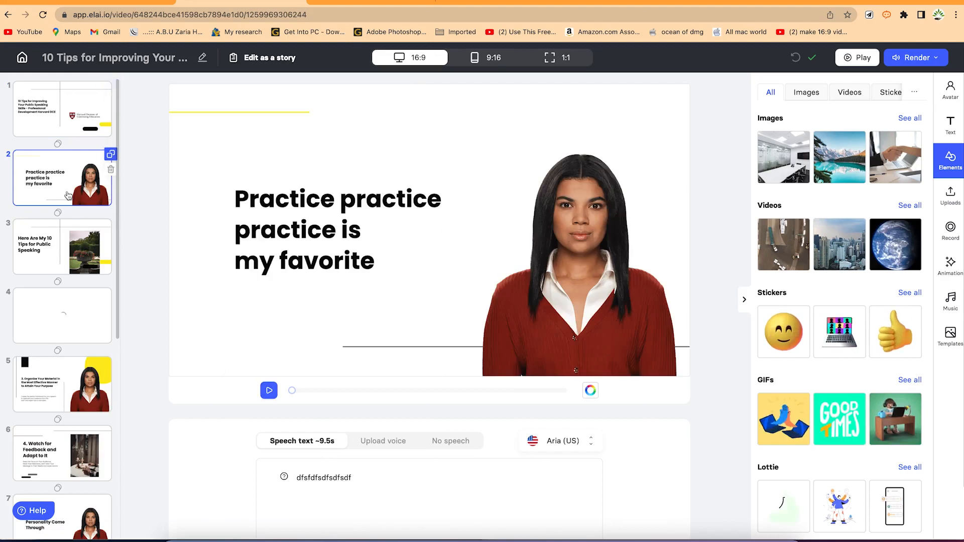
left_click(60, 250)
left_click(69, 300)
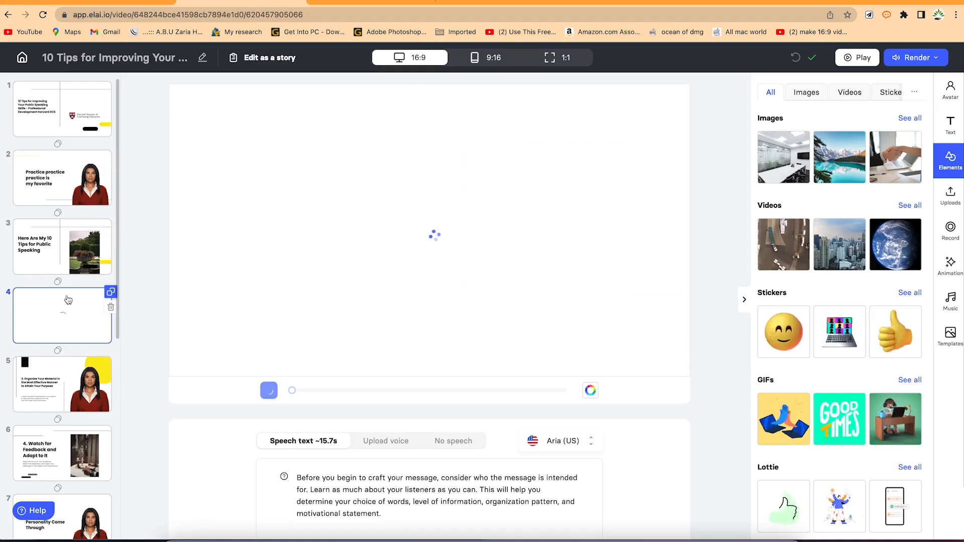
left_click(63, 390)
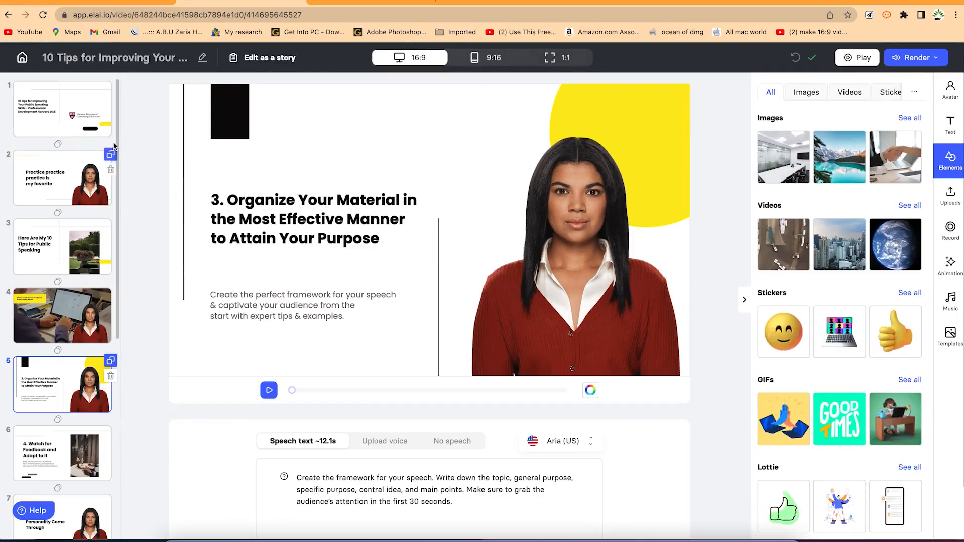
scroll(119, 145, "down", 5)
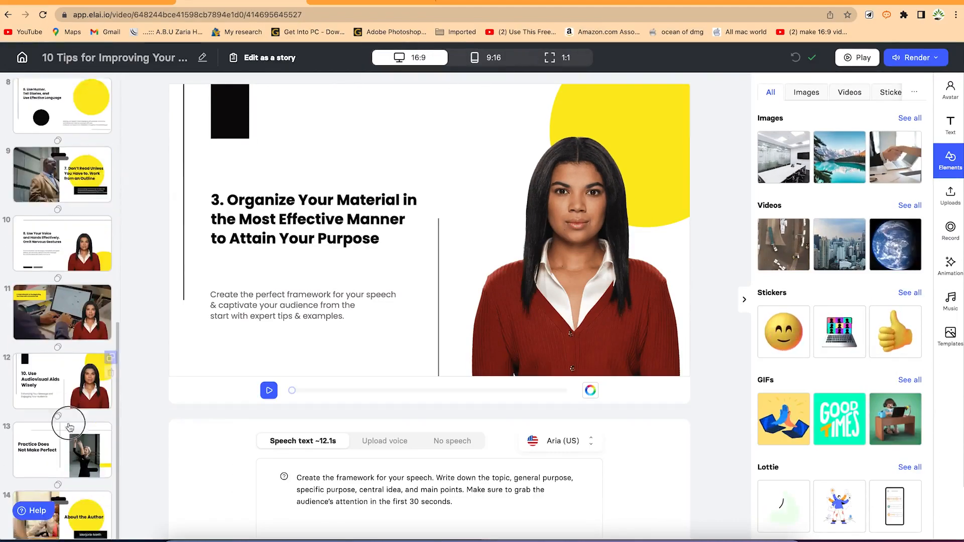
scroll(113, 164, "up", 5)
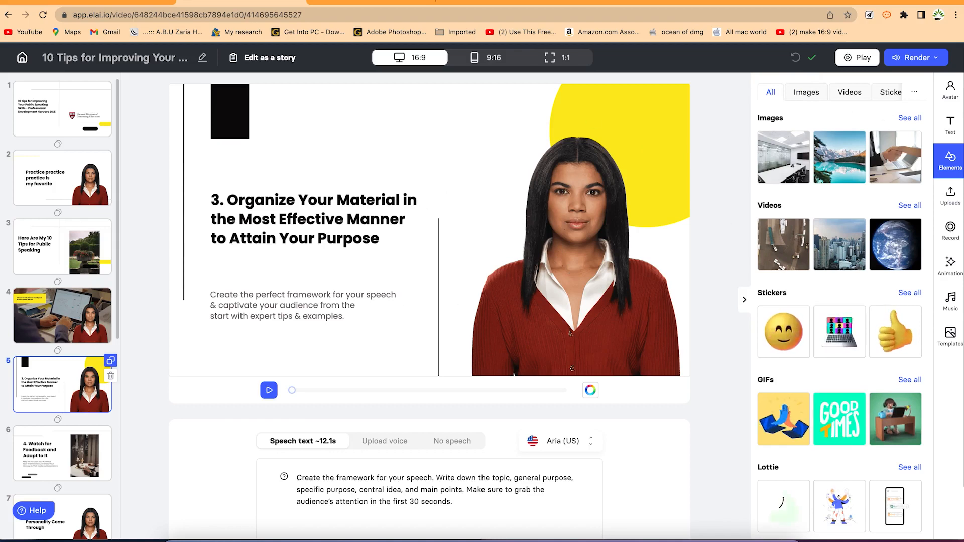
Open slide 5's avatar options and watch the Max avatar preview video.
left_click(947, 93)
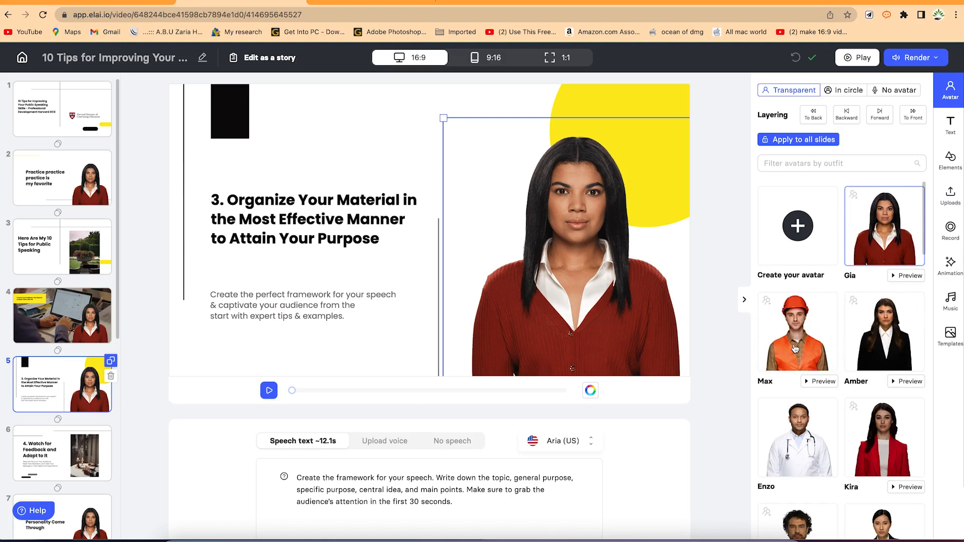
left_click(822, 382)
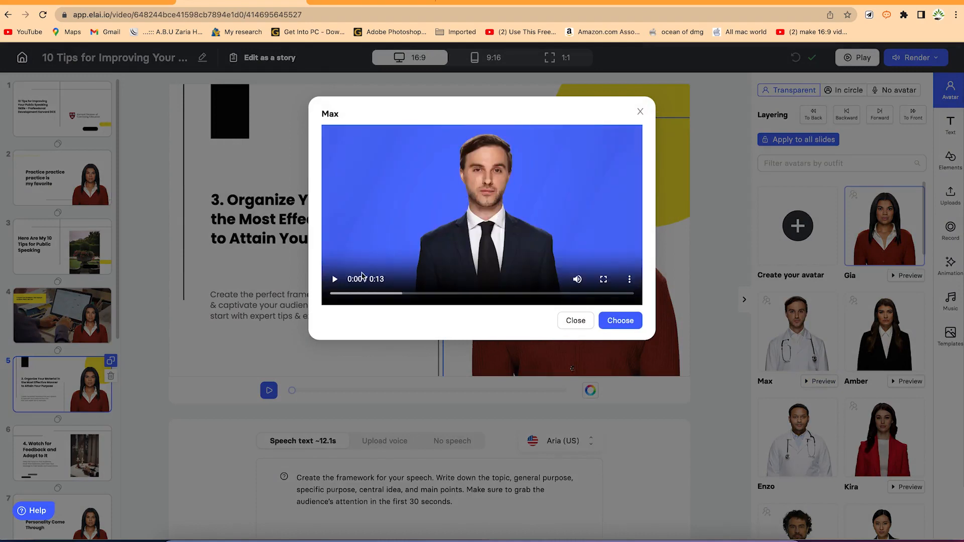
left_click(334, 280)
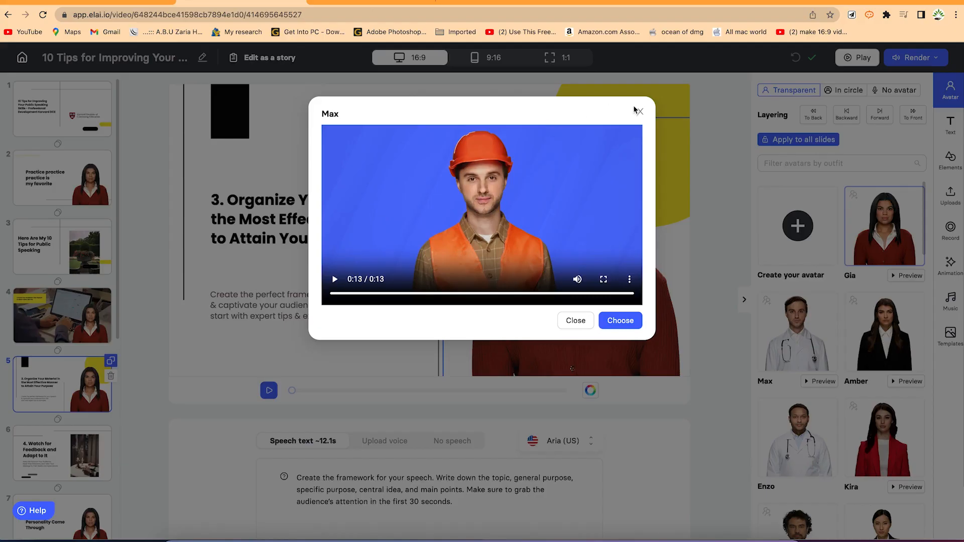
left_click(636, 110)
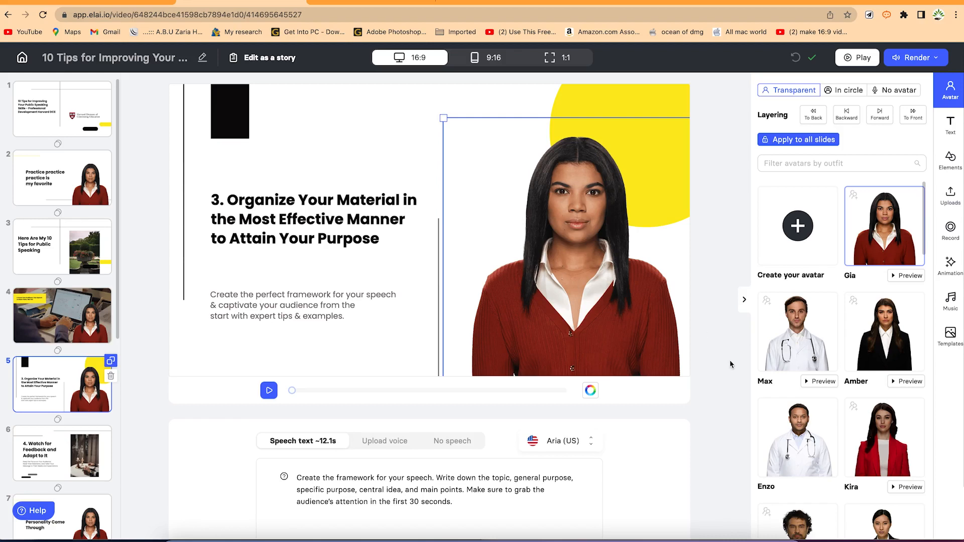
Replace slide 5's presenter with Max in the Doctor outfit.
left_click(806, 350)
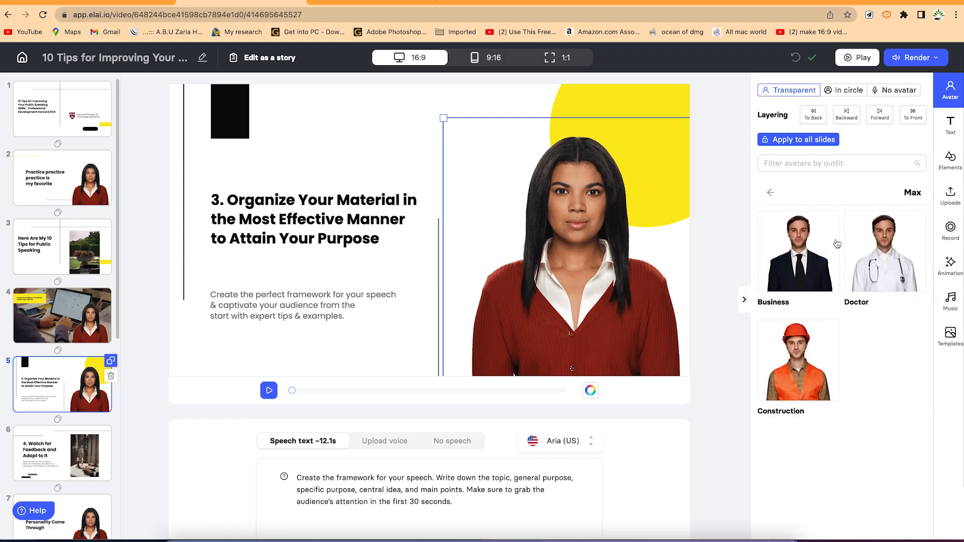
scroll(781, 390, "down", 1)
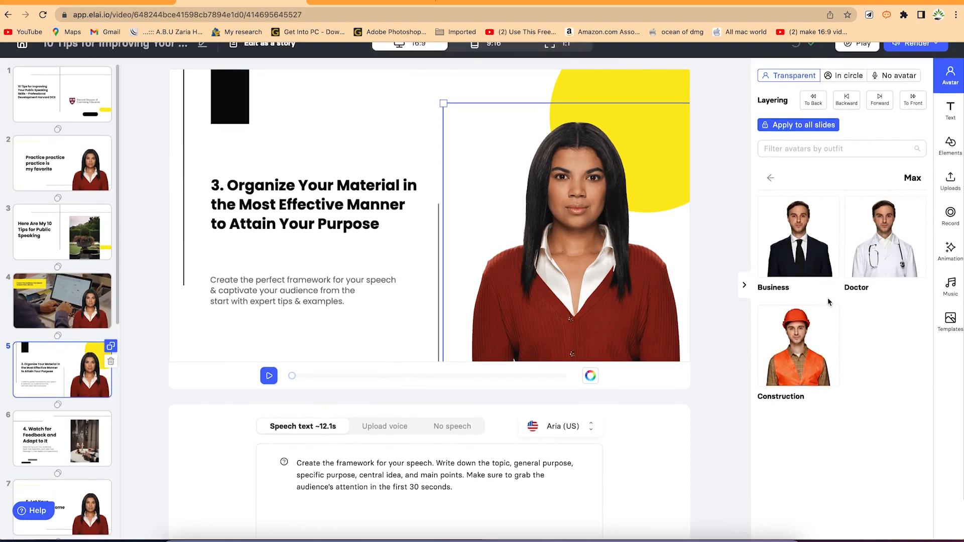
left_click(882, 247)
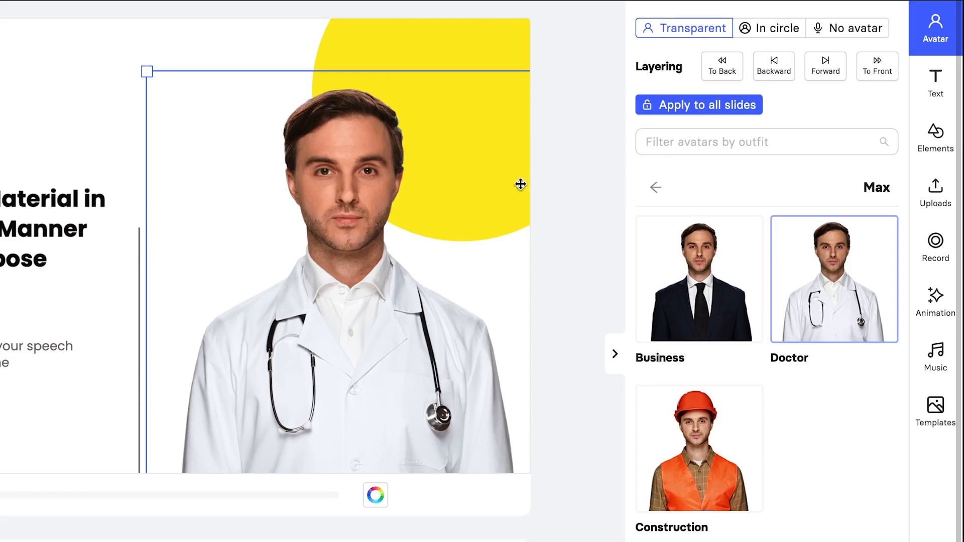
left_click(787, 33)
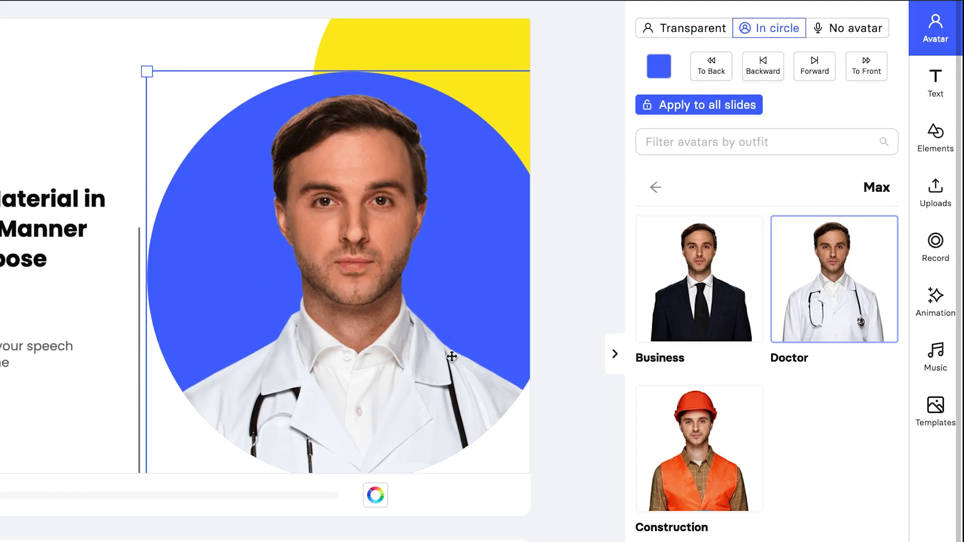
left_click(663, 67)
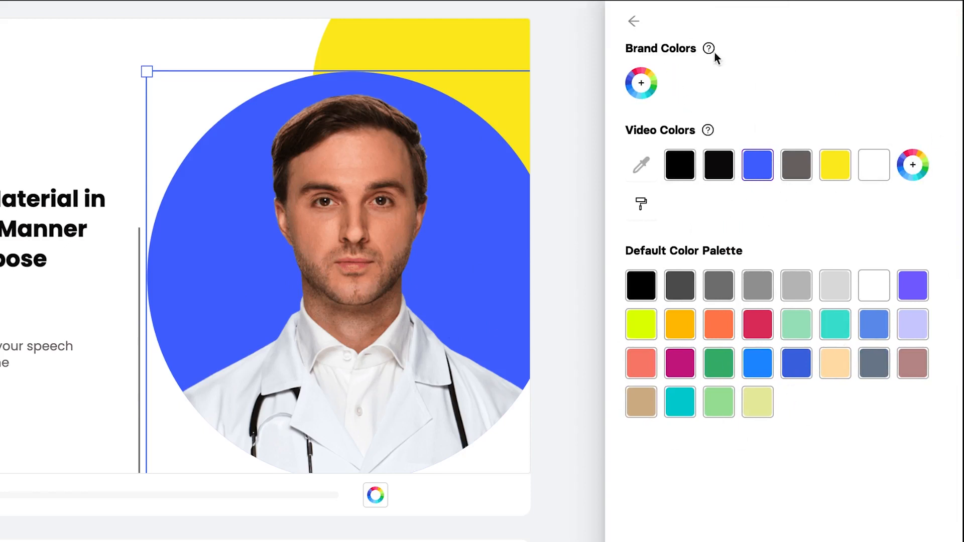
left_click(650, 329)
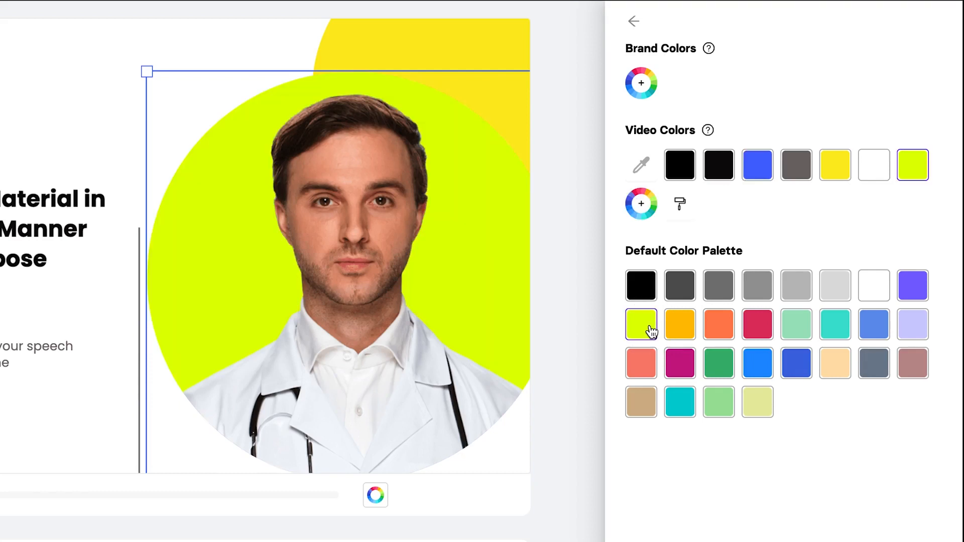
left_click(681, 369)
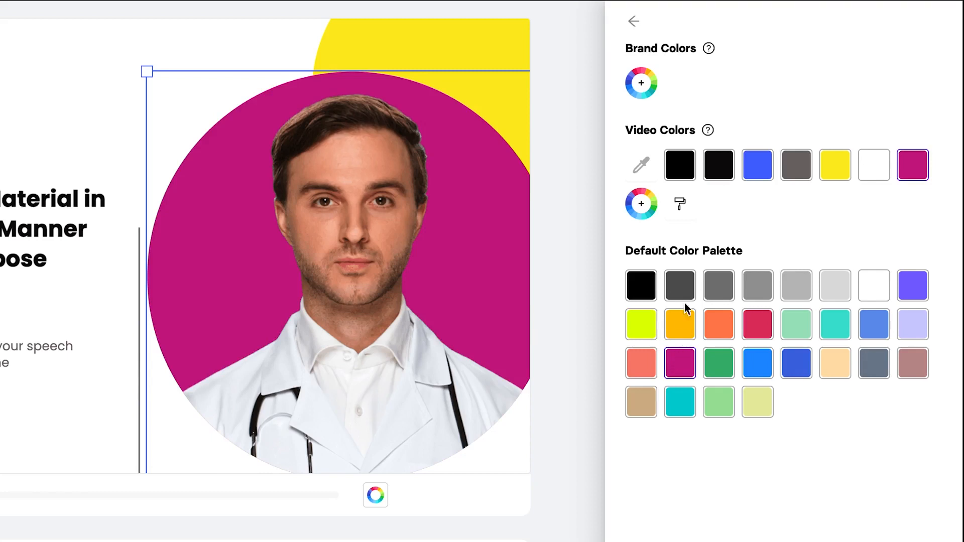
left_click(633, 21)
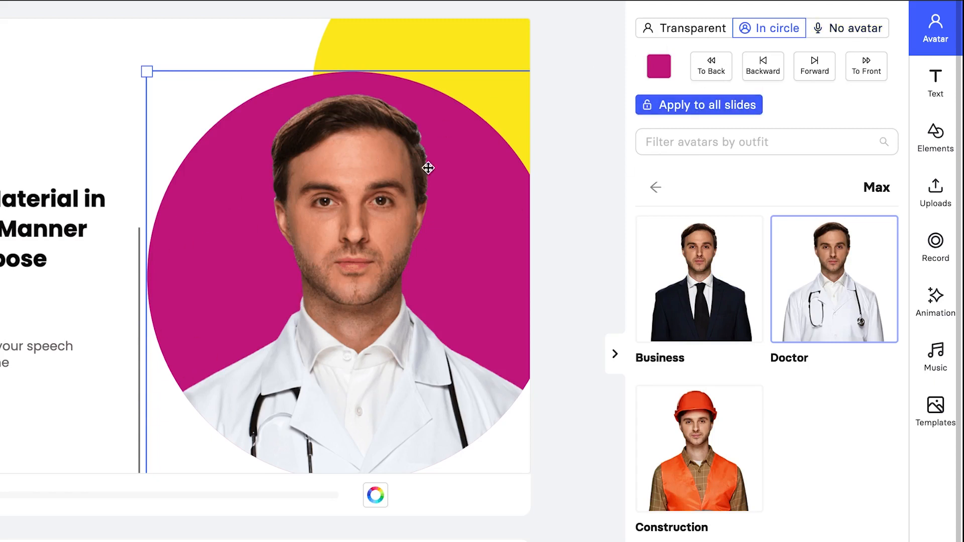
left_click(704, 37)
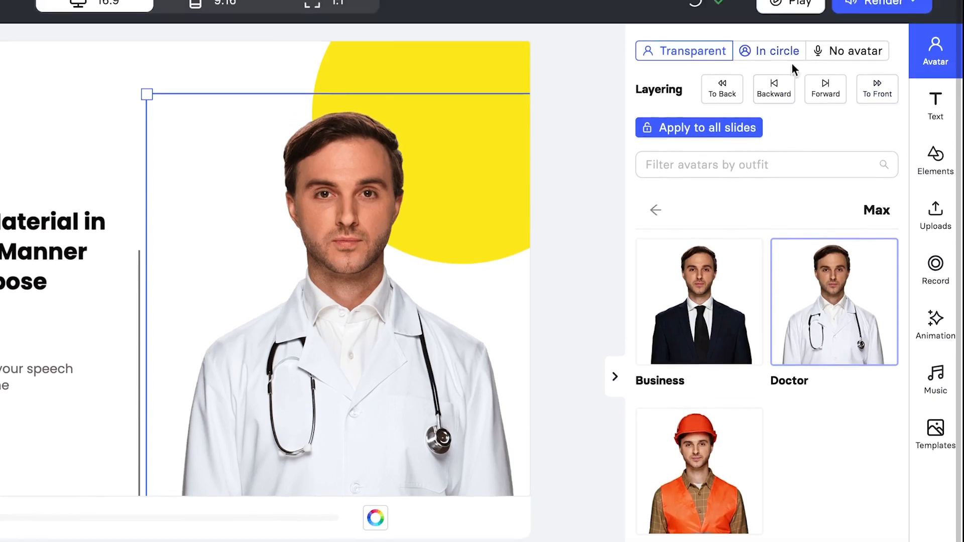
Add a Georgia size-40 text box reading 'Welcome' just above the slide 5 title.
left_click(935, 105)
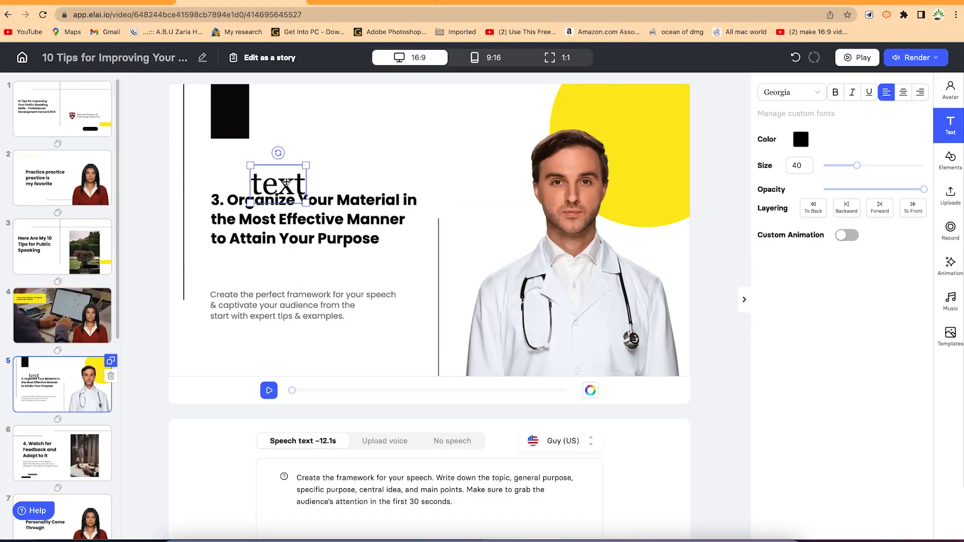
left_click_drag(285, 183, 323, 160)
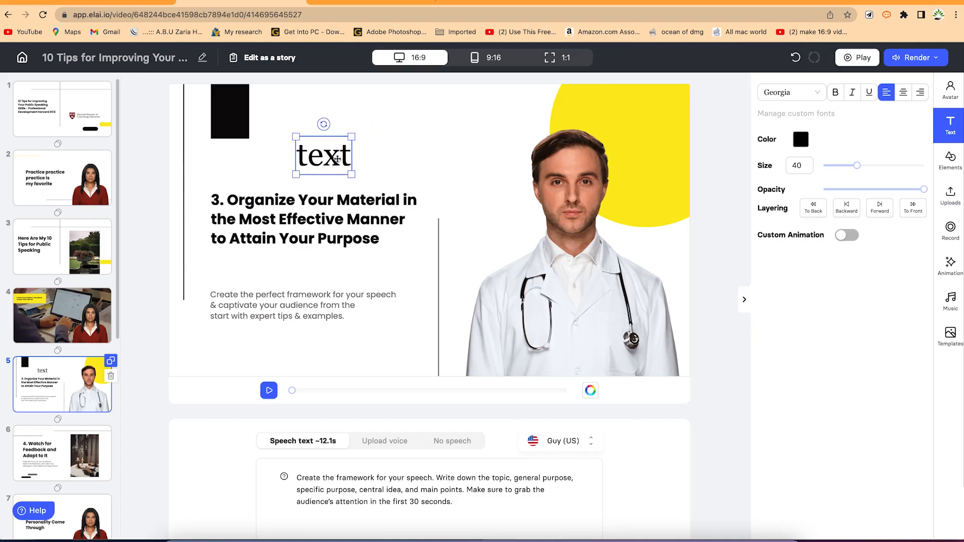
left_click(350, 156)
left_click_drag(350, 156, 287, 157)
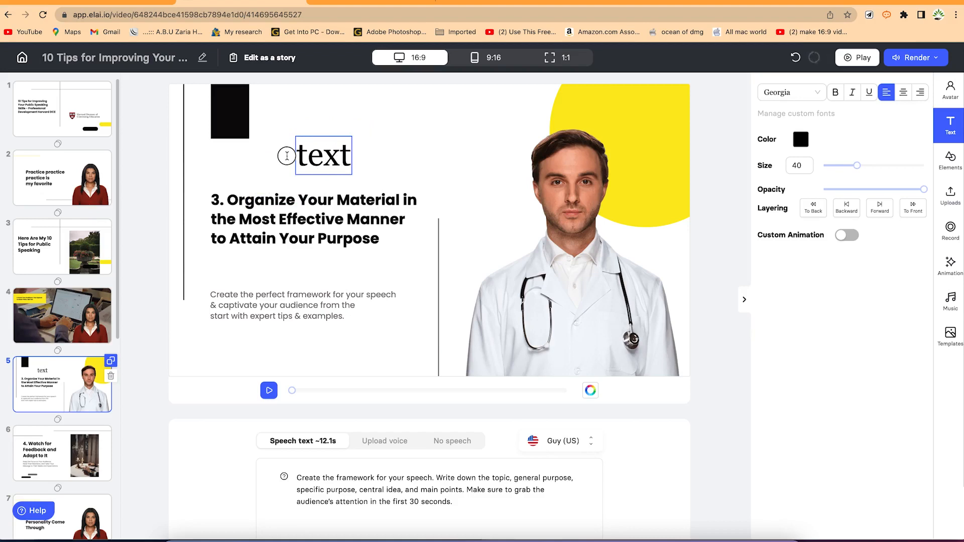
double_click(333, 151)
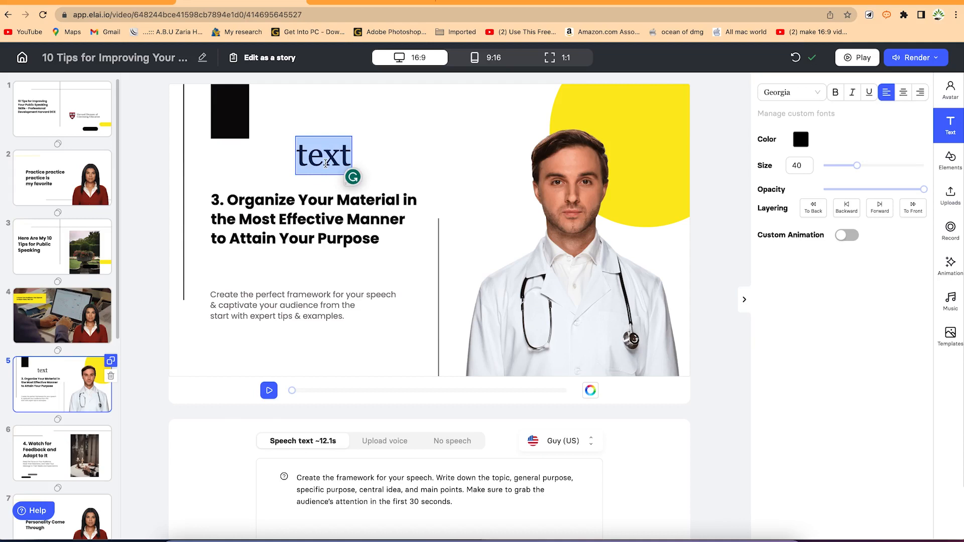
type("Wec")
key("BackSpace")
type("lcome")
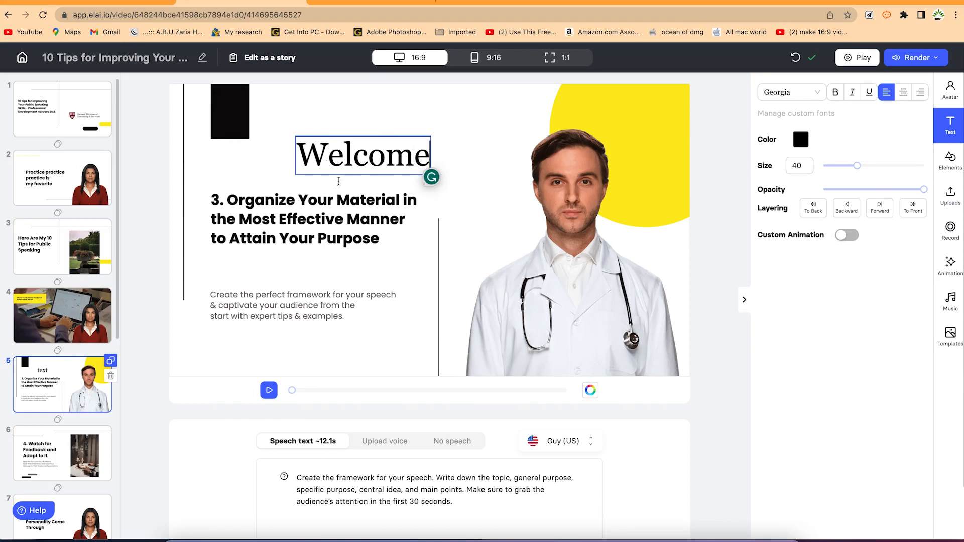
double_click(411, 155)
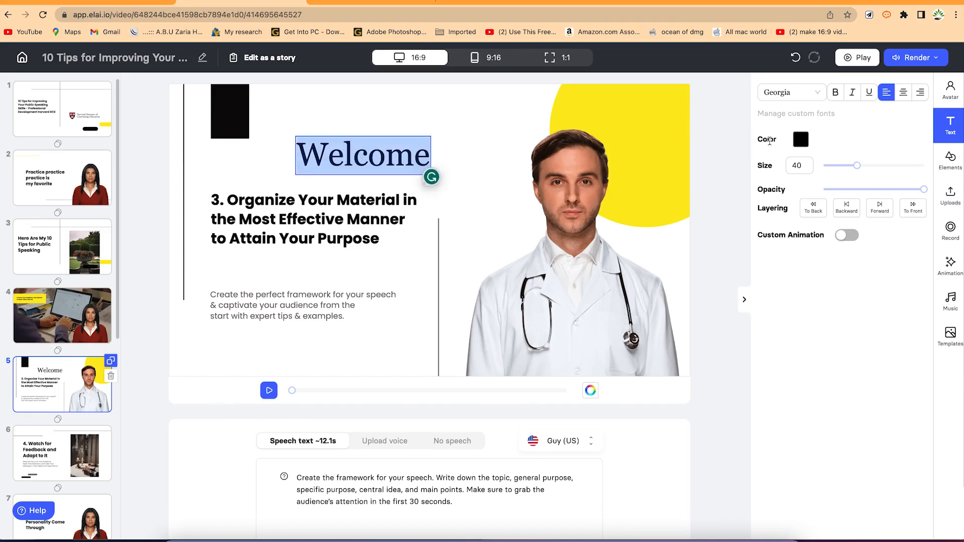
Make the Welcome text bold, italic and underlined.
left_click(800, 98)
scroll(781, 168, "down", 10)
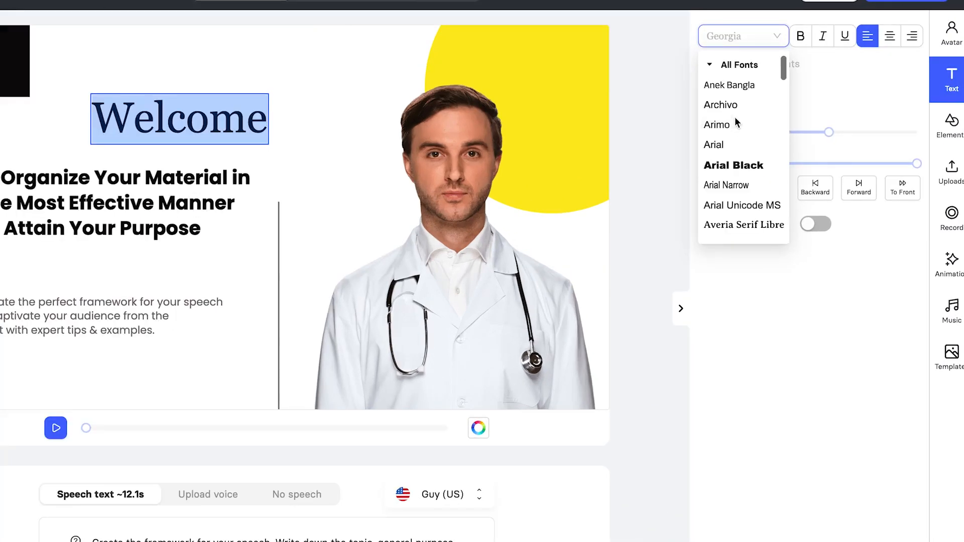
left_click(804, 41)
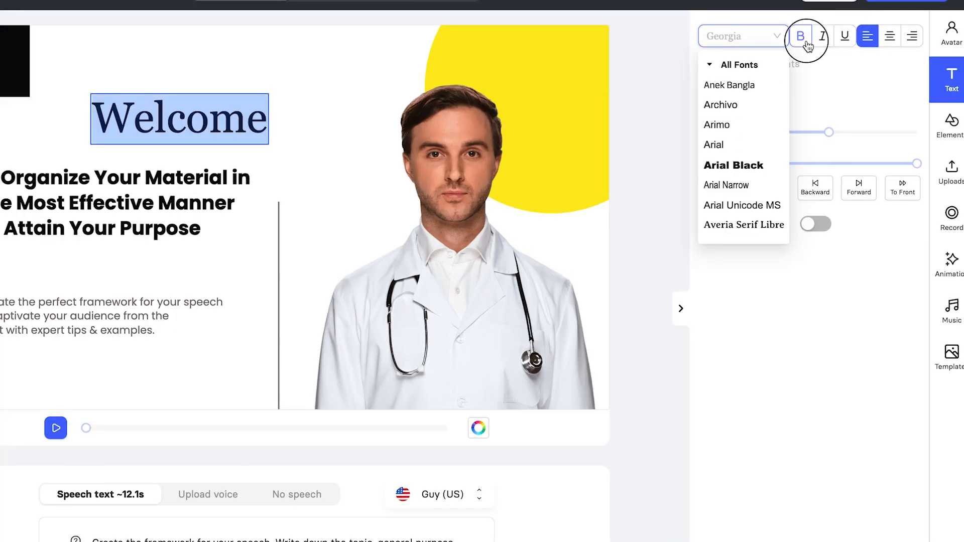
left_click(823, 40)
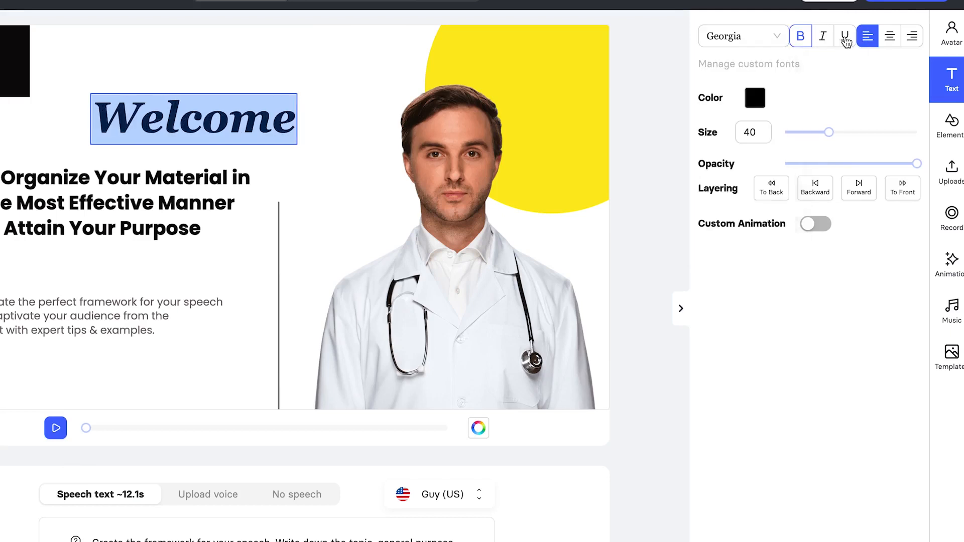
left_click(846, 43)
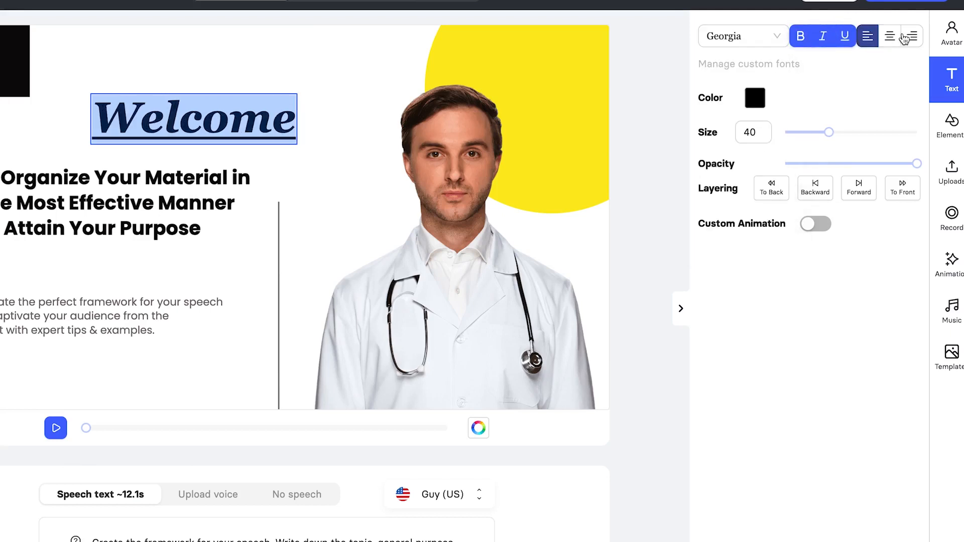
left_click(890, 43)
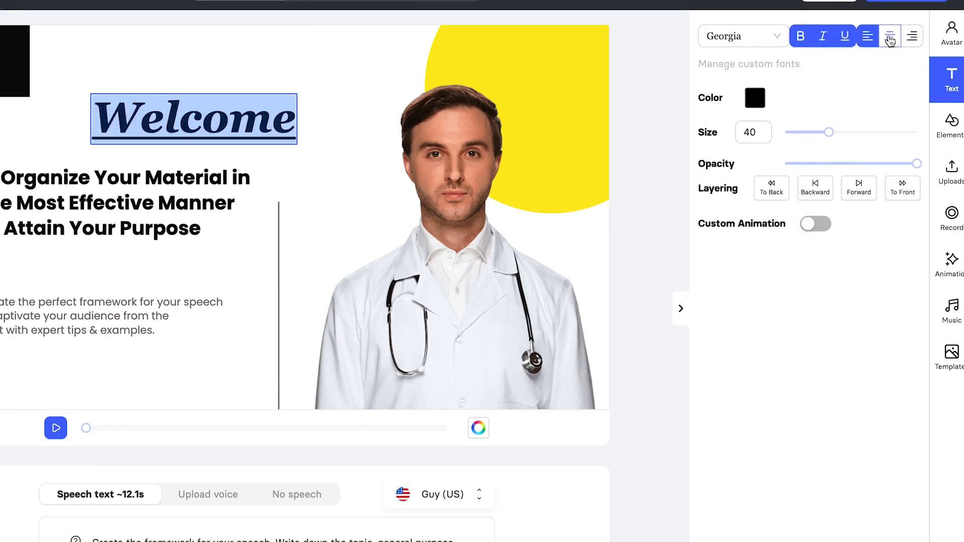
left_click(914, 39)
Colour the Welcome text magenta and shrink its size from 40 to 23.
left_click(754, 100)
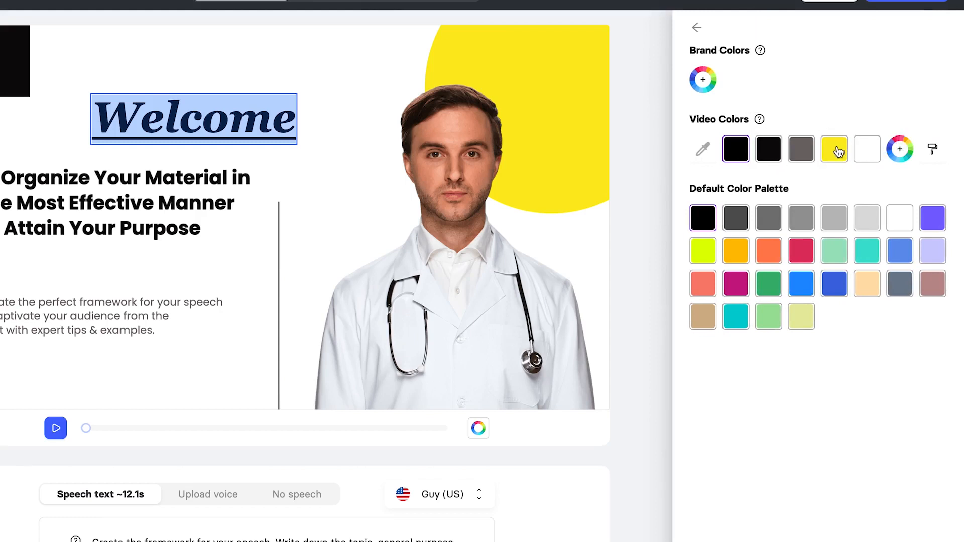
left_click(836, 151)
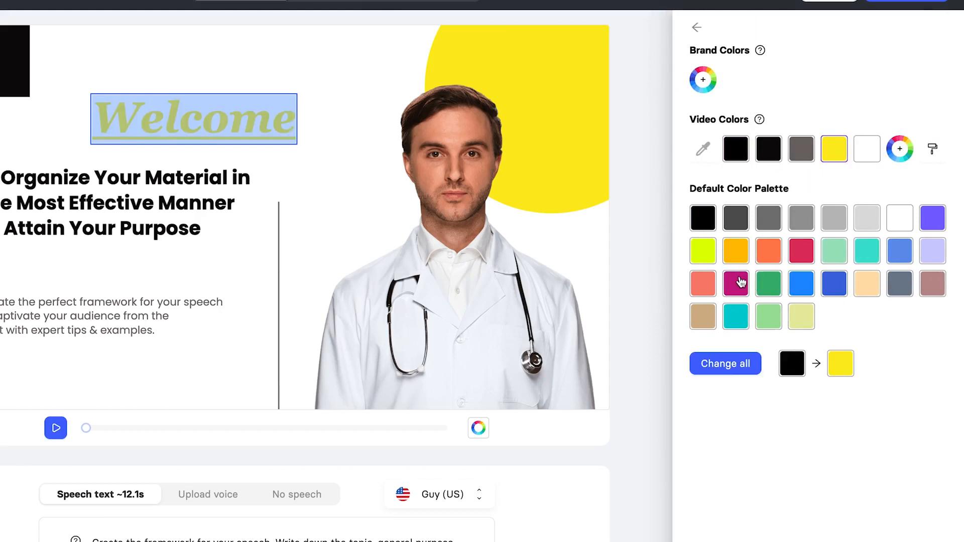
left_click(741, 277)
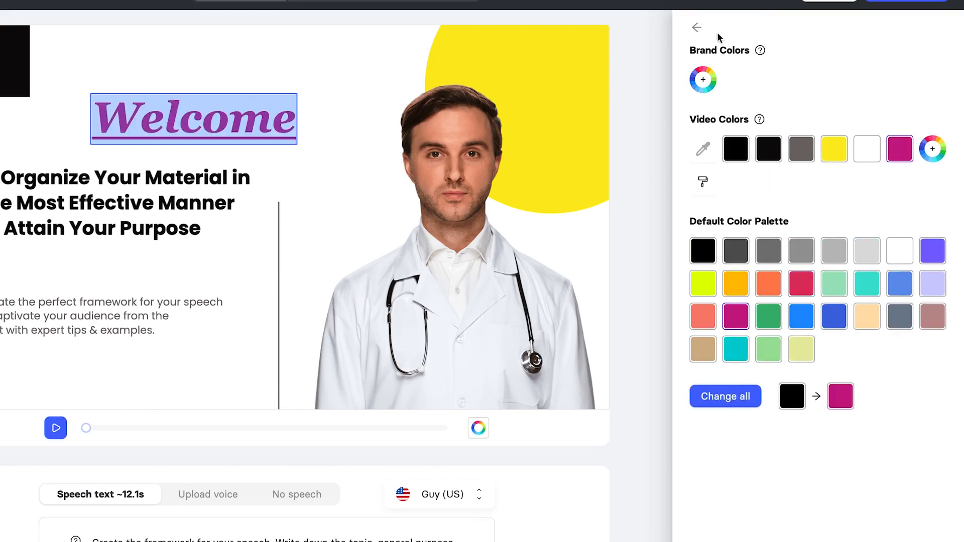
left_click(698, 29)
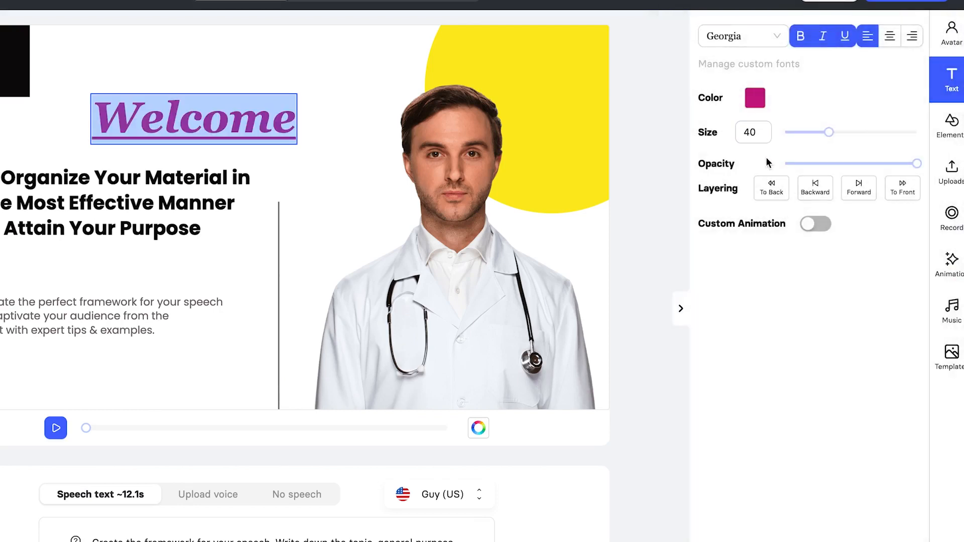
left_click_drag(828, 132, 803, 131)
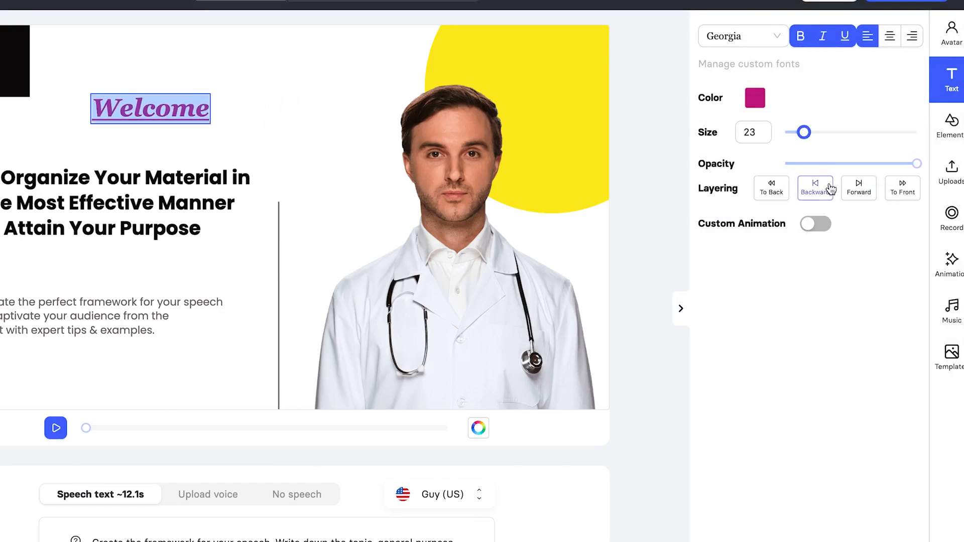
left_click(763, 225)
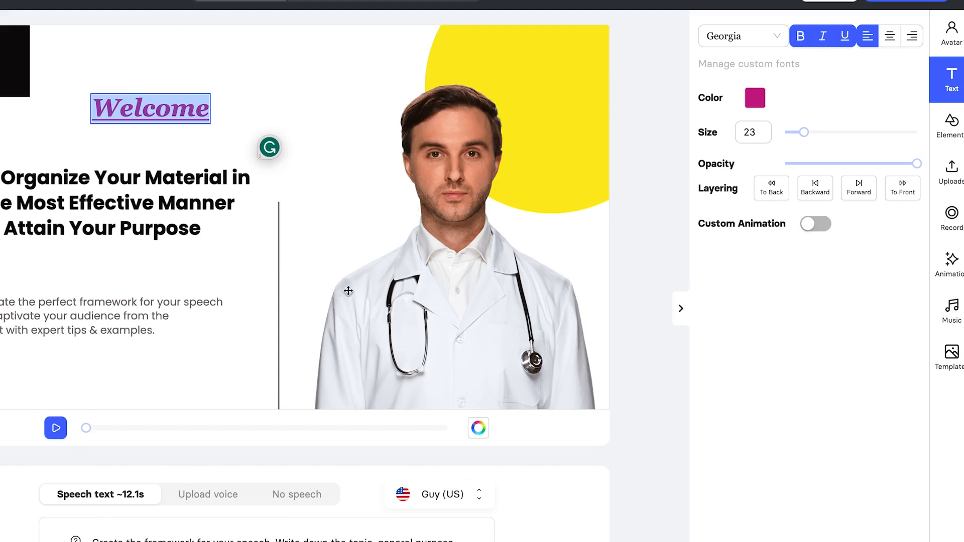
Bring up the full set of stock images from the elements library.
left_click(952, 125)
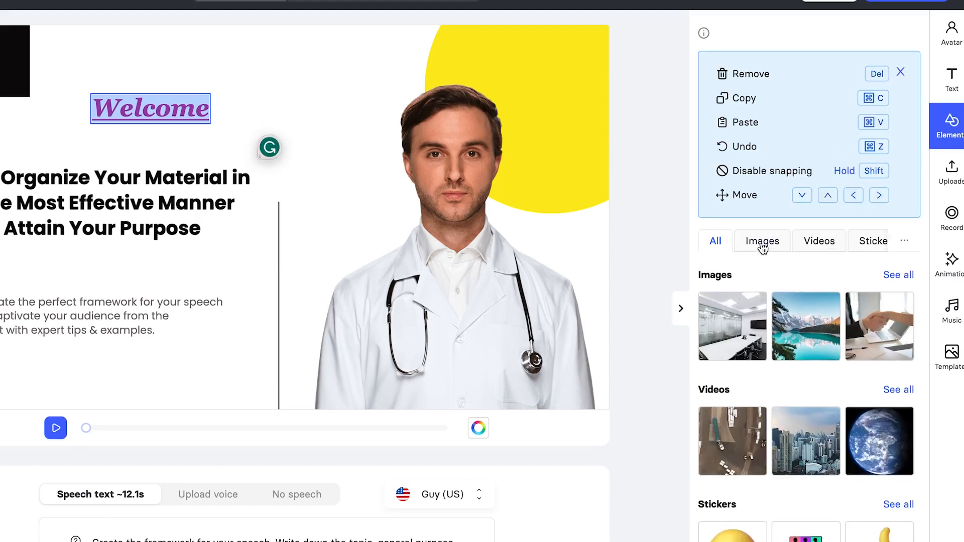
left_click(905, 246)
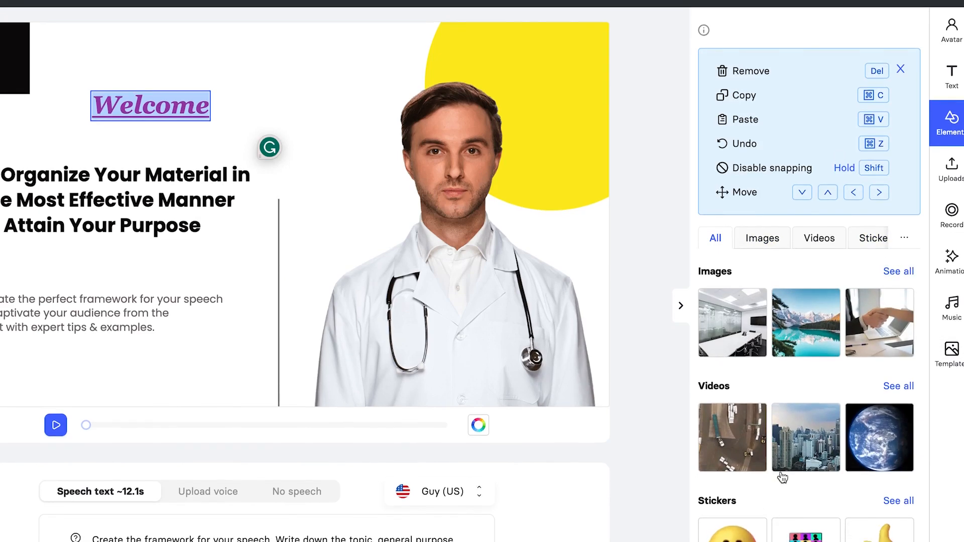
scroll(768, 477, "down", 4)
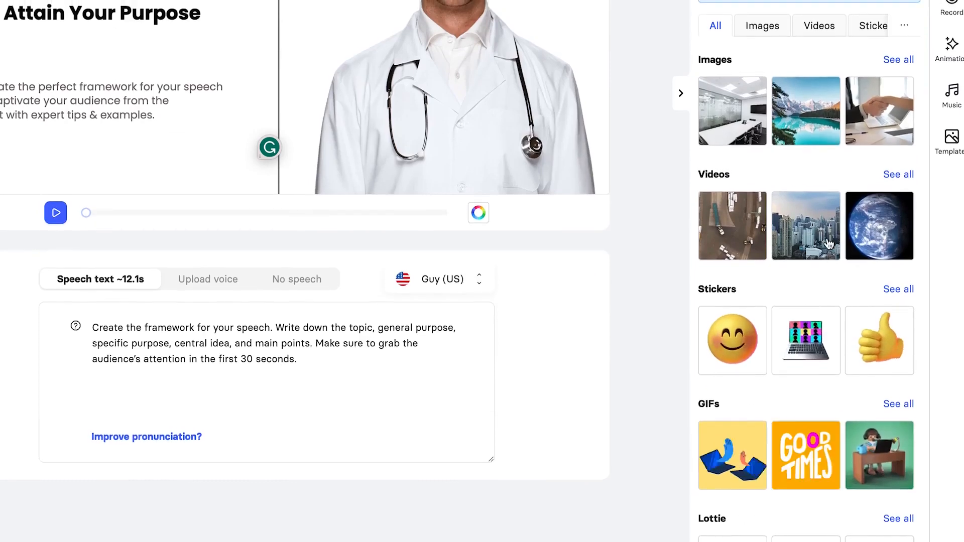
scroll(828, 244, "up", 4)
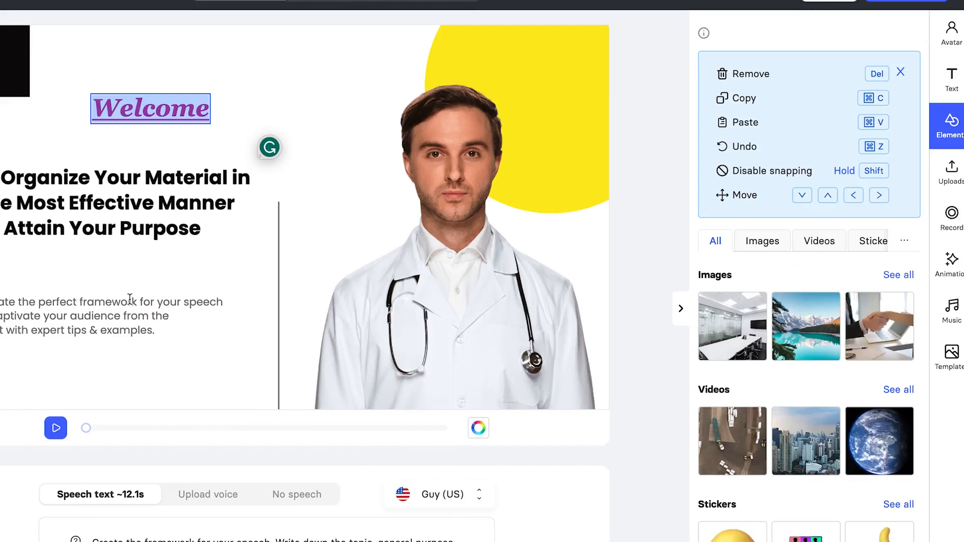
left_click(897, 275)
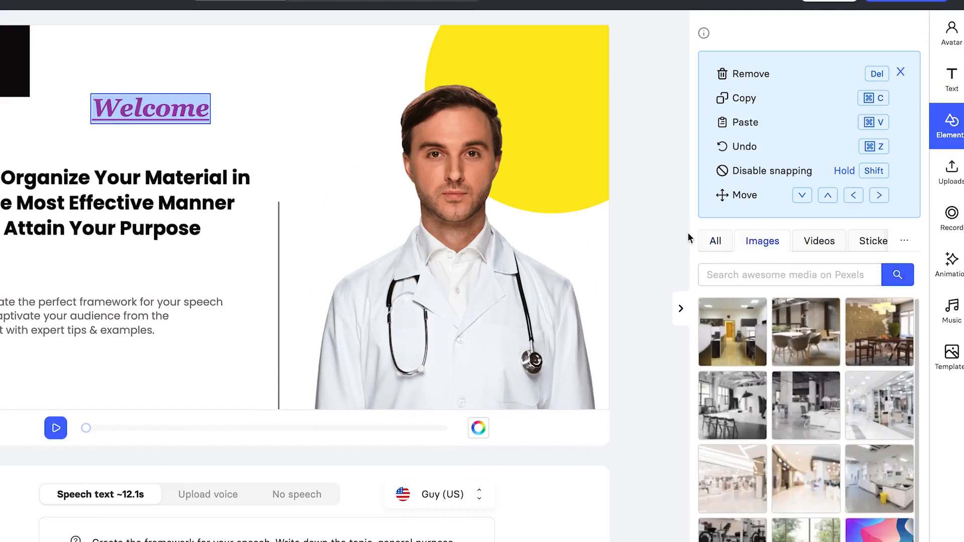
scroll(828, 409, "down", 3)
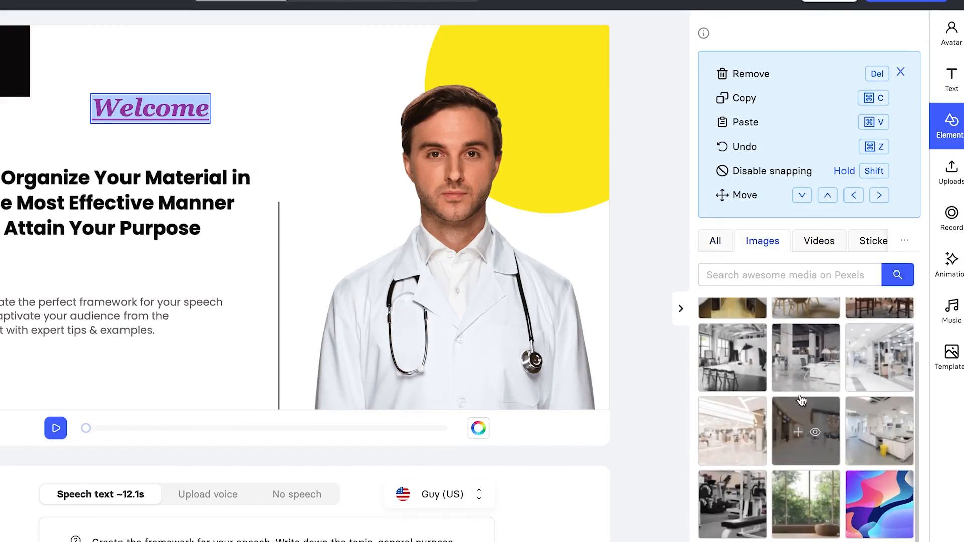
Search stock images for 'Research', then 'Public speaking', and drag the microphone photo onto the slide.
left_click(787, 281)
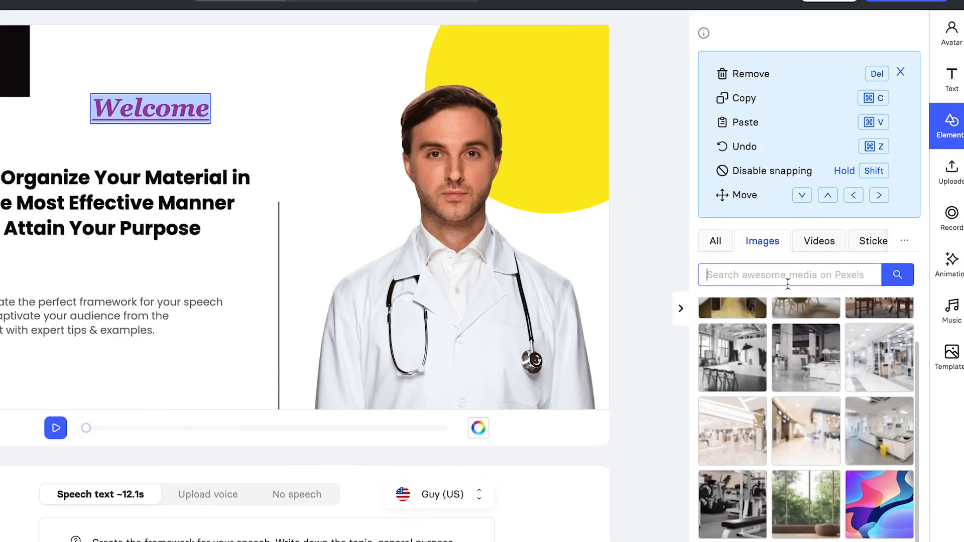
type("Research")
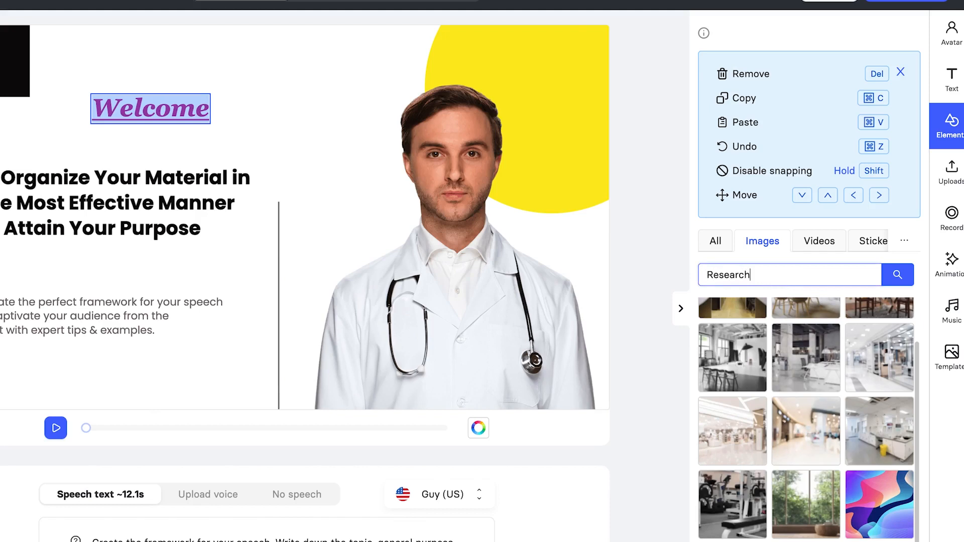
key("Return")
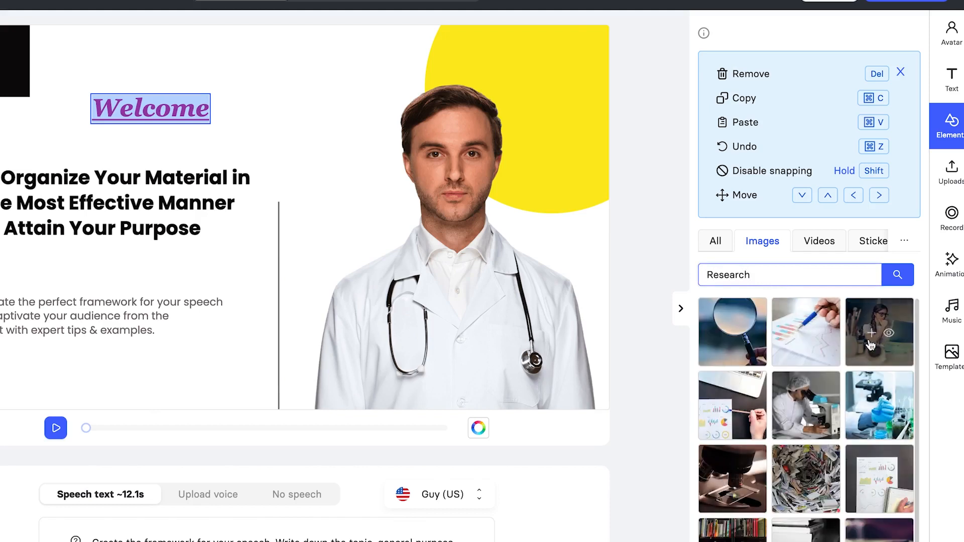
left_click(775, 281)
left_click_drag(775, 280, 612, 266)
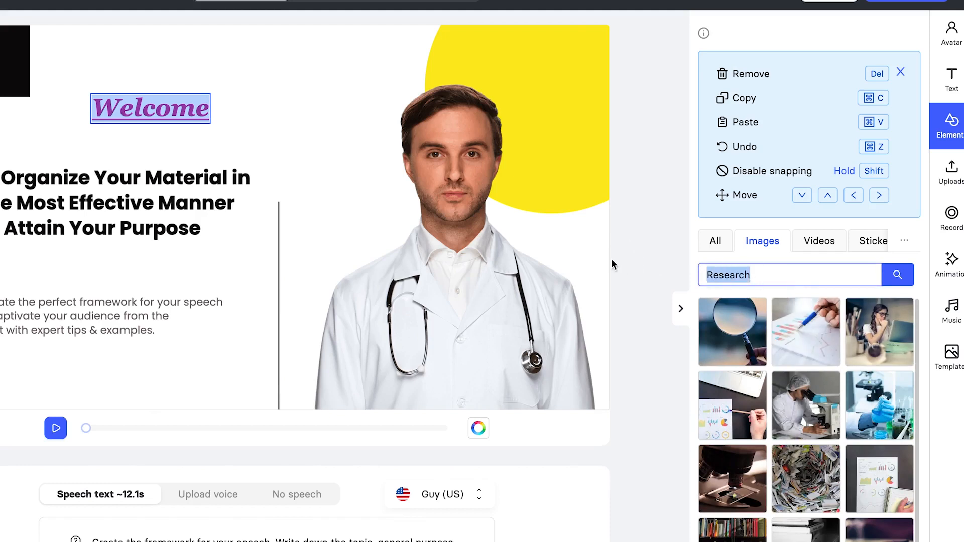
type("Public speaking")
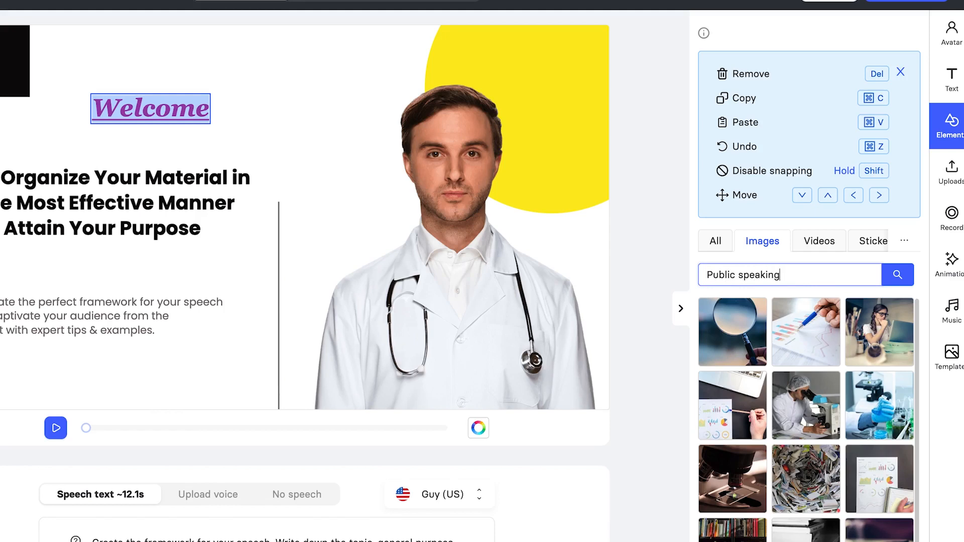
key("Return")
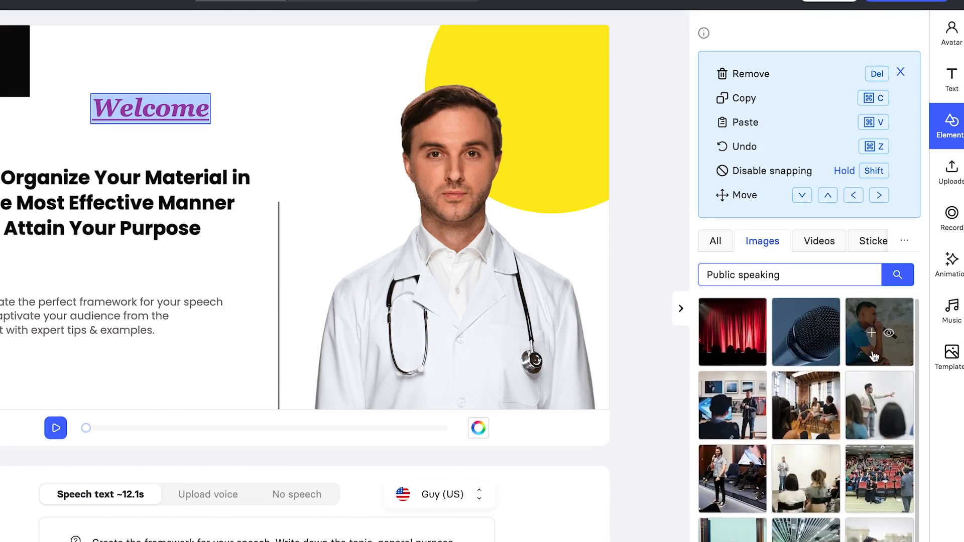
left_click_drag(811, 349, 259, 175)
Add the microphone photo, shrink it to a small thumbnail and move it to the bottom-left corner.
left_click(799, 335)
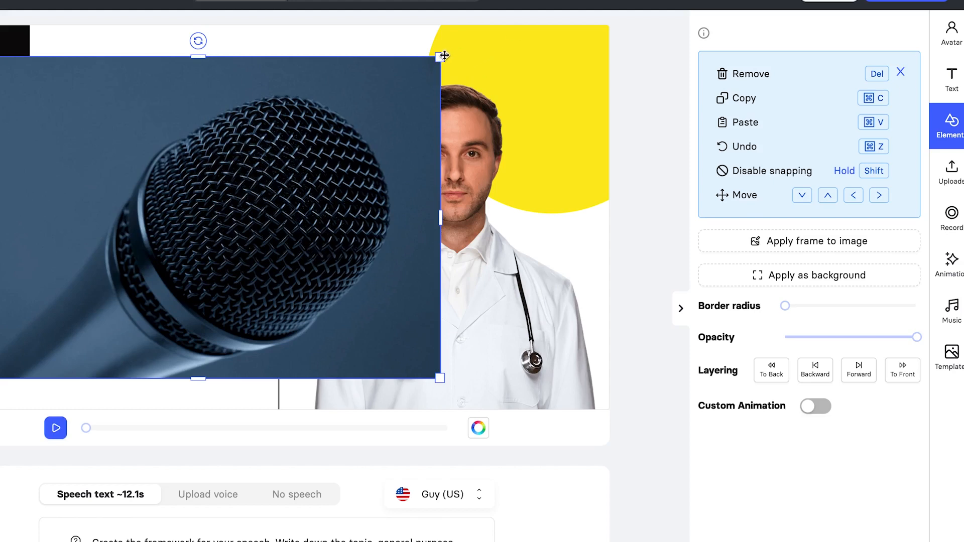
left_click_drag(441, 56, 27, 331)
left_click_drag(52, 364, 40, 390)
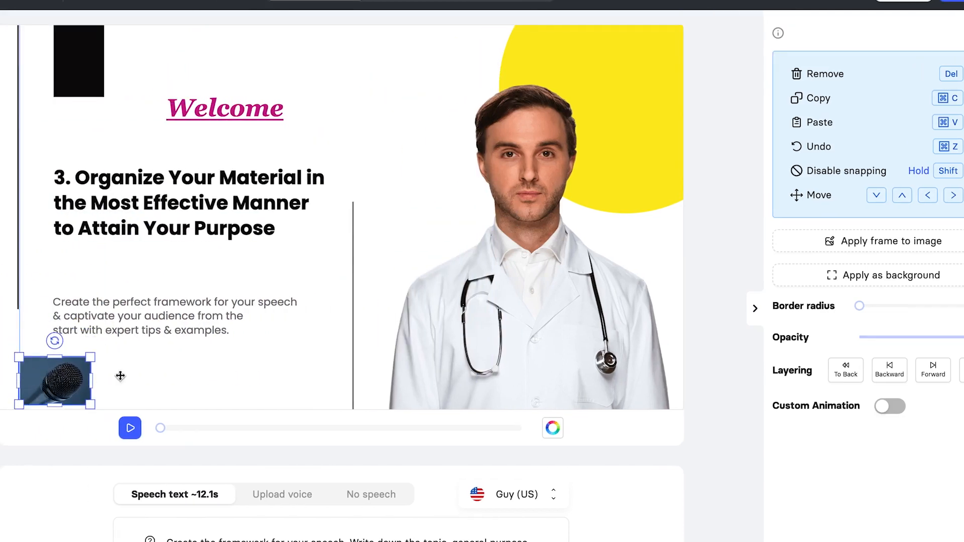
left_click(229, 292)
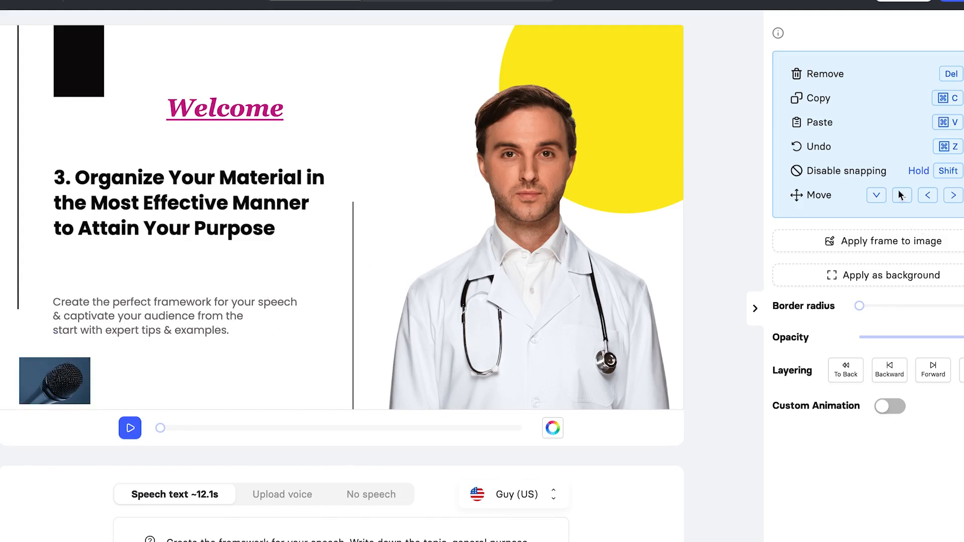
left_click(946, 178)
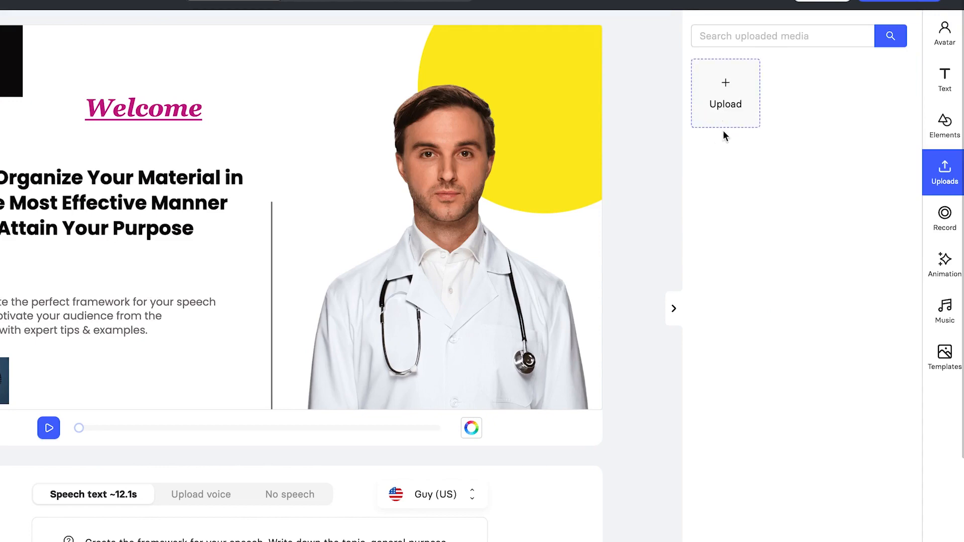
Upload Class conclusion (6).png from the Downloads folder.
left_click(724, 126)
left_click(92, 217)
left_click(94, 201)
left_click(207, 179)
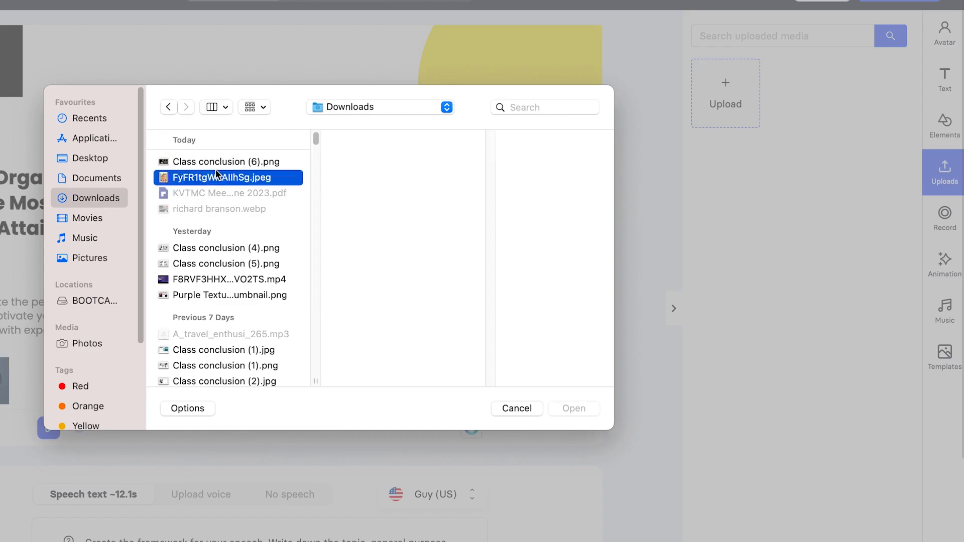
left_click(223, 161)
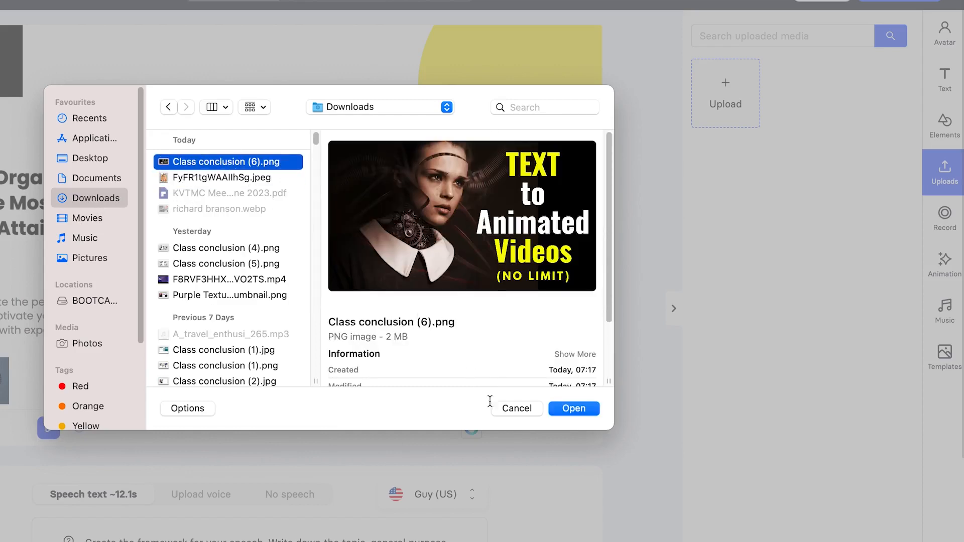
left_click(567, 407)
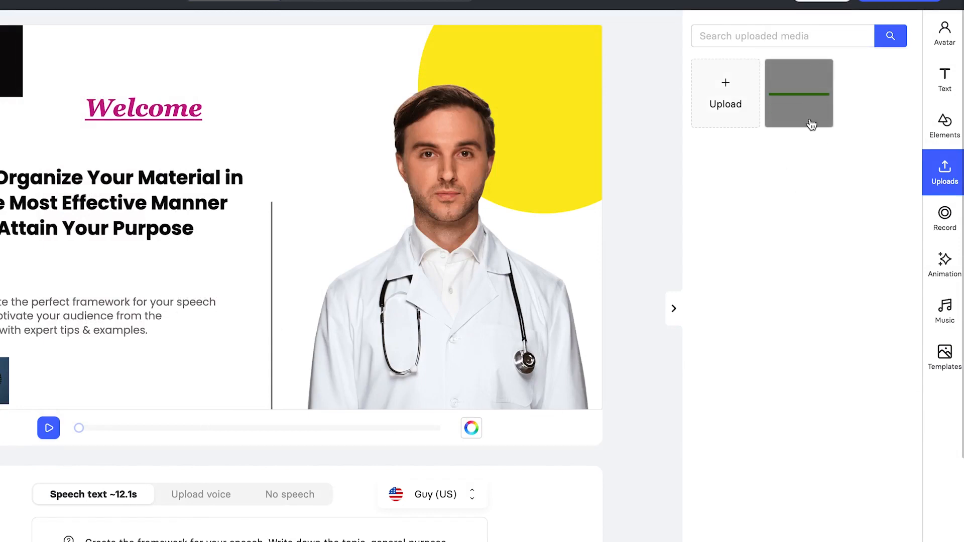
Add the uploaded TEXT to Animated Videos image, shrink it and place it top-middle beside Welcome.
mouse_move(802, 127)
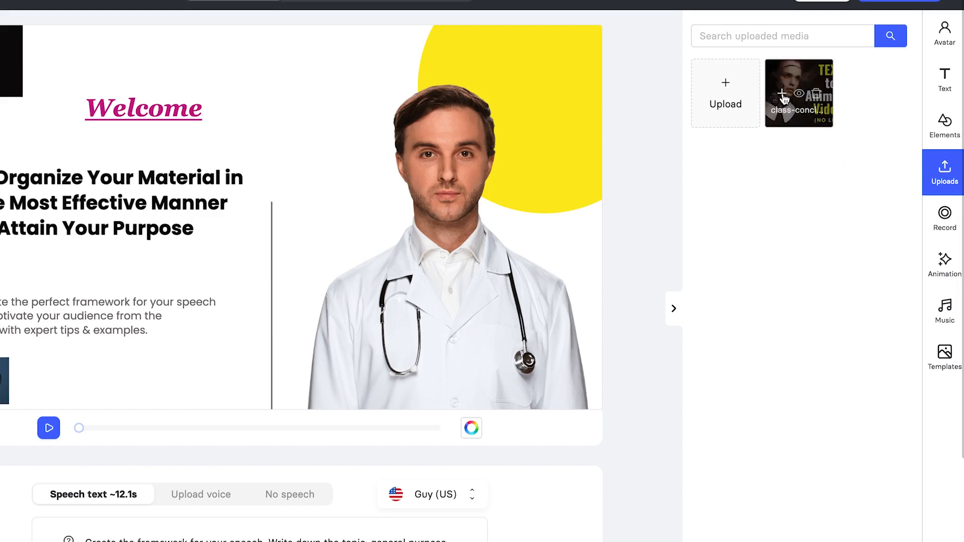
left_click(782, 95)
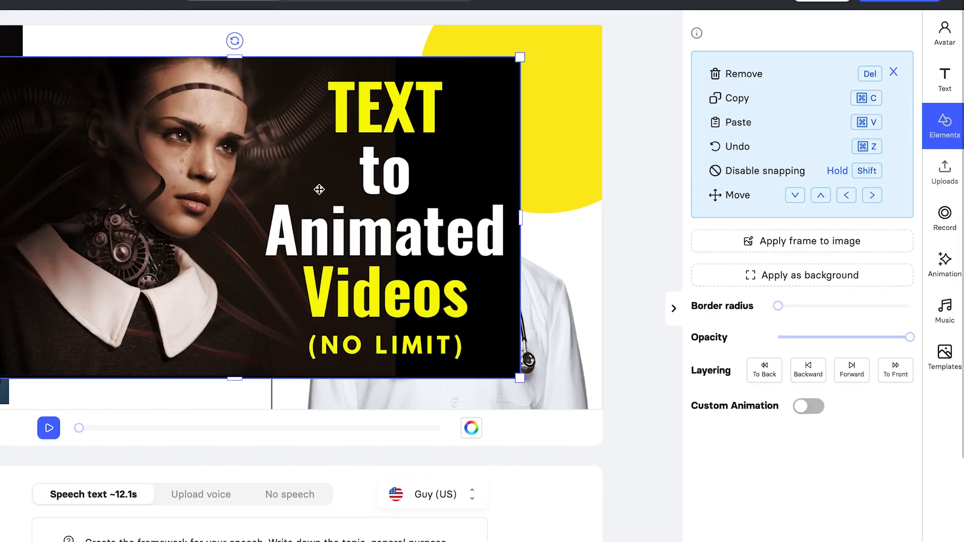
left_click_drag(520, 58, 71, 308)
left_click_drag(4, 355, 299, 116)
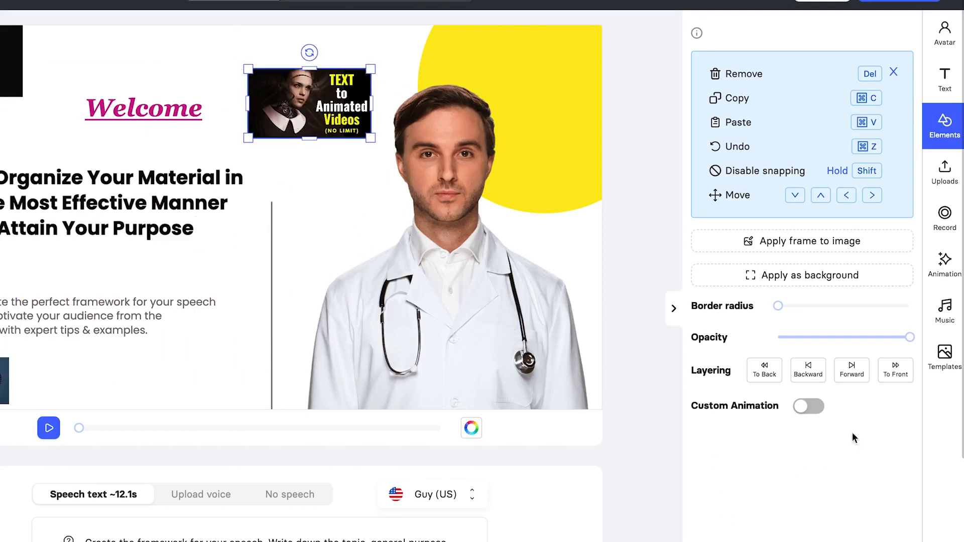
View the Screen recording options, then the slide's entrance animation choices.
left_click(946, 218)
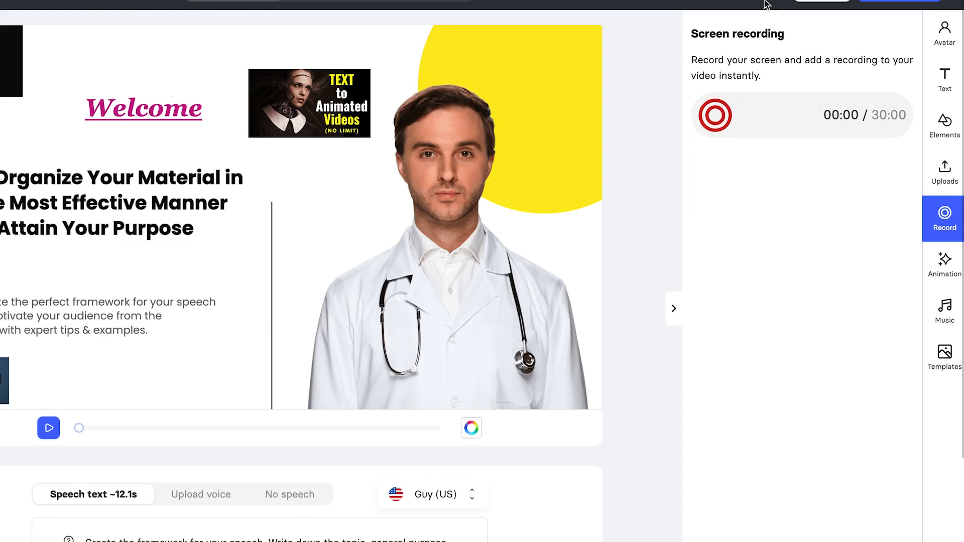
left_click(951, 276)
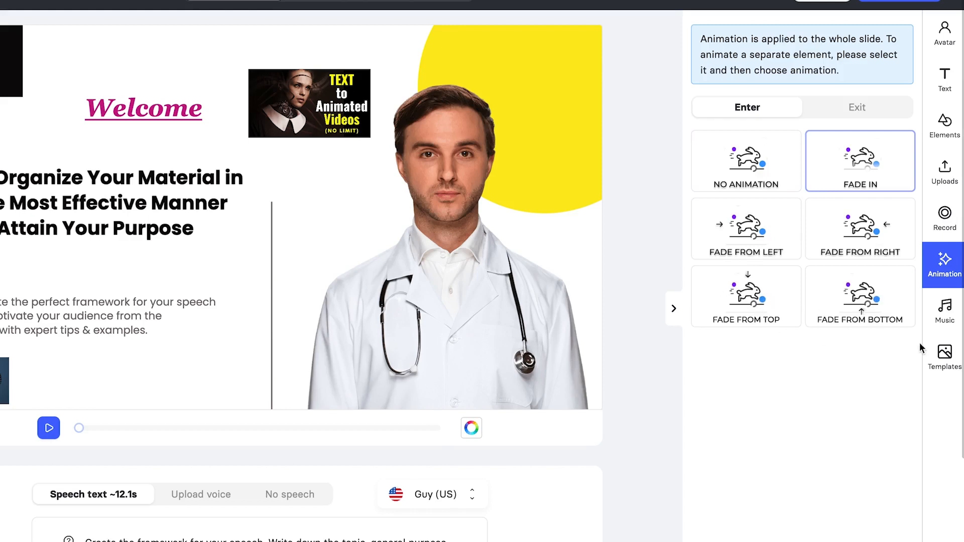
Show the background music settings with volume, shift and the stock track list.
left_click(943, 316)
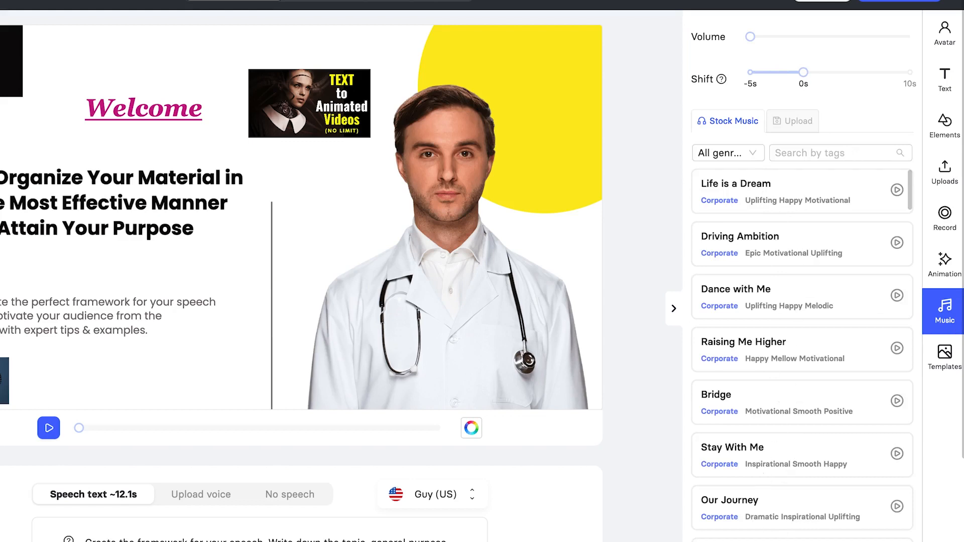
Browse the music list and the Latest news template set, then close the side panel.
scroll(835, 375, "down", 20)
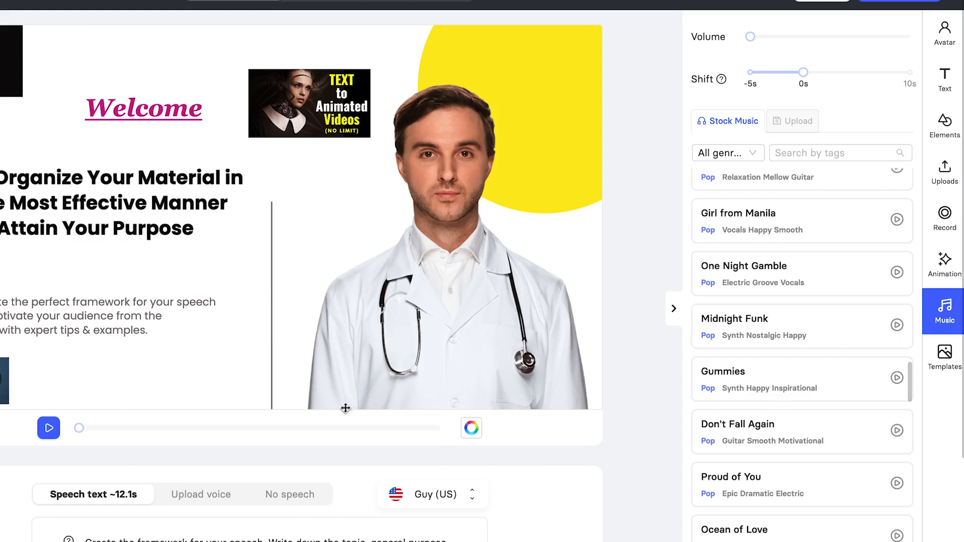
left_click(944, 355)
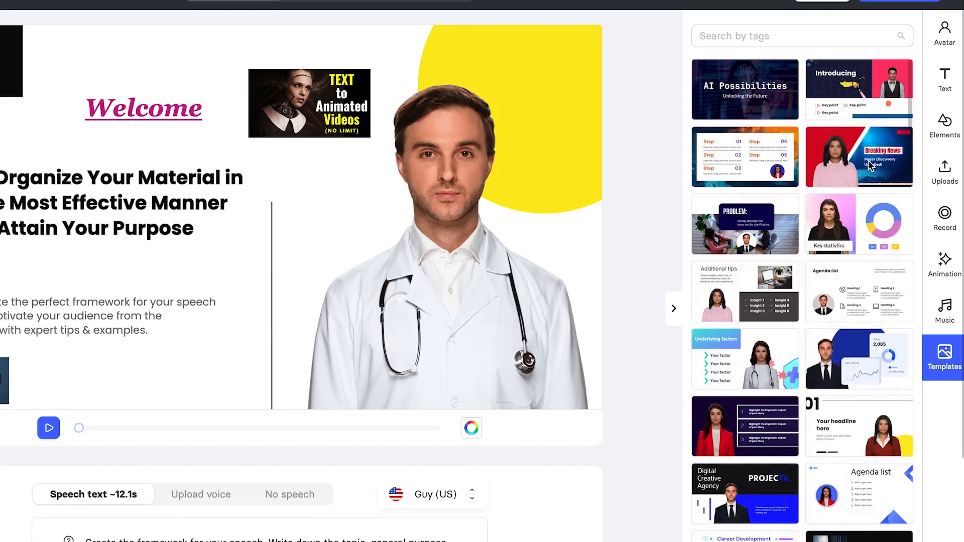
left_click(869, 166)
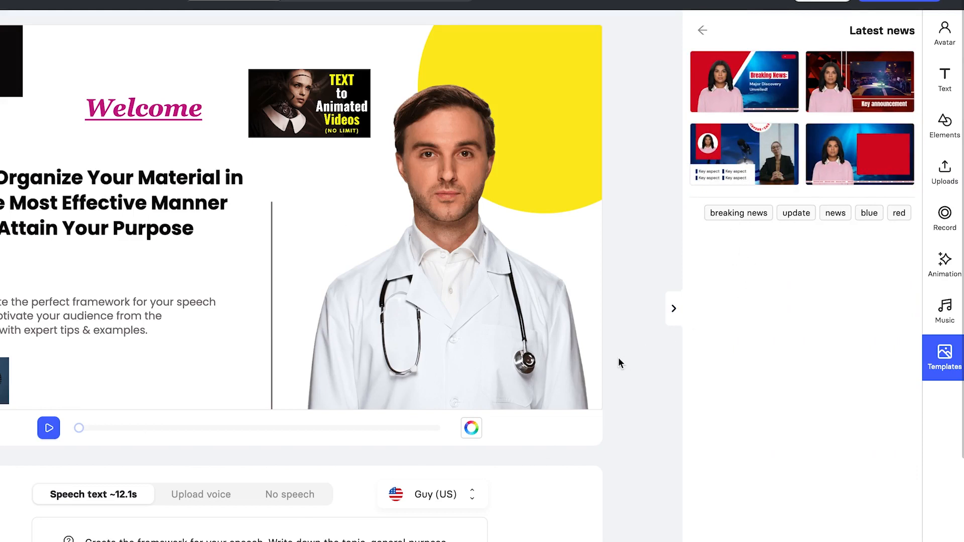
left_click(671, 303)
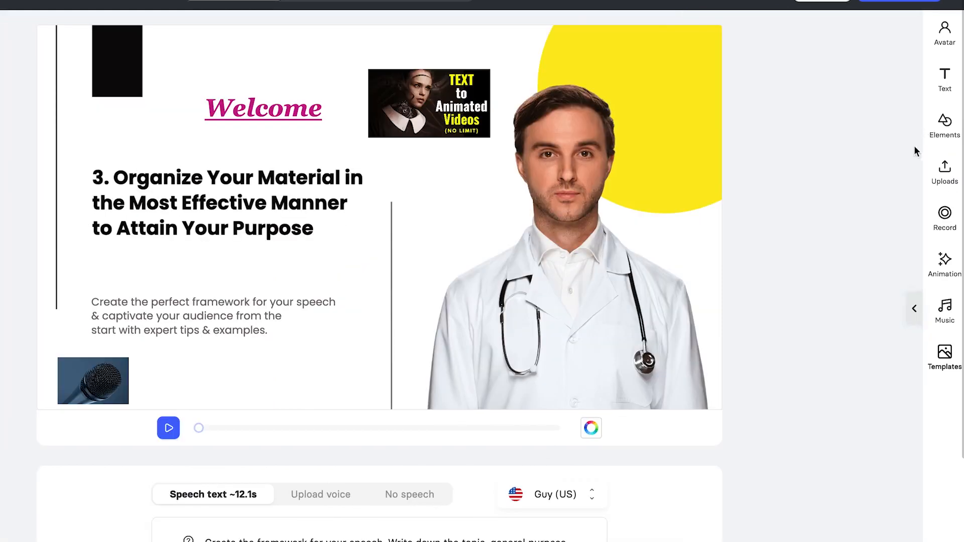
Check the avatar settings and script, then go to slide 2, 'Practice practice practice is my favorite'.
left_click(950, 44)
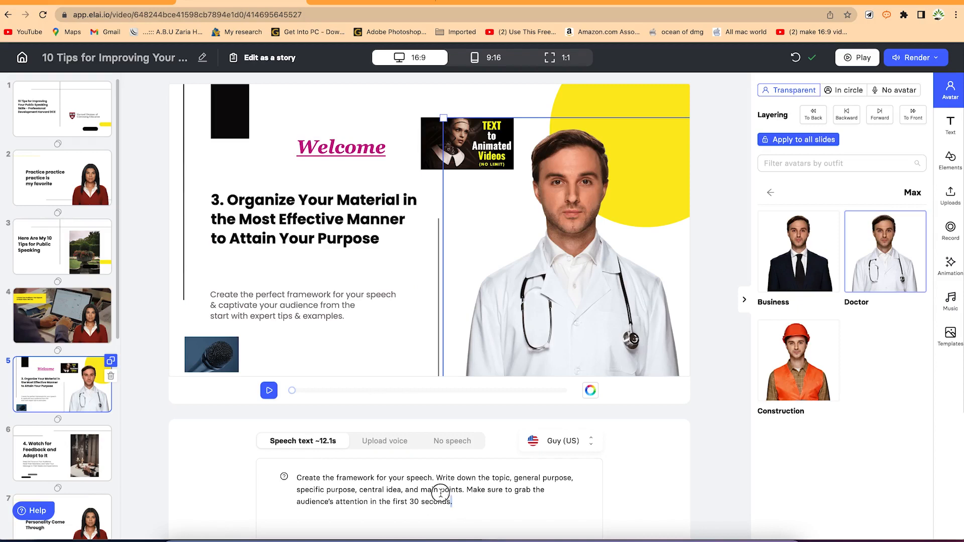
left_click_drag(457, 503, 361, 471)
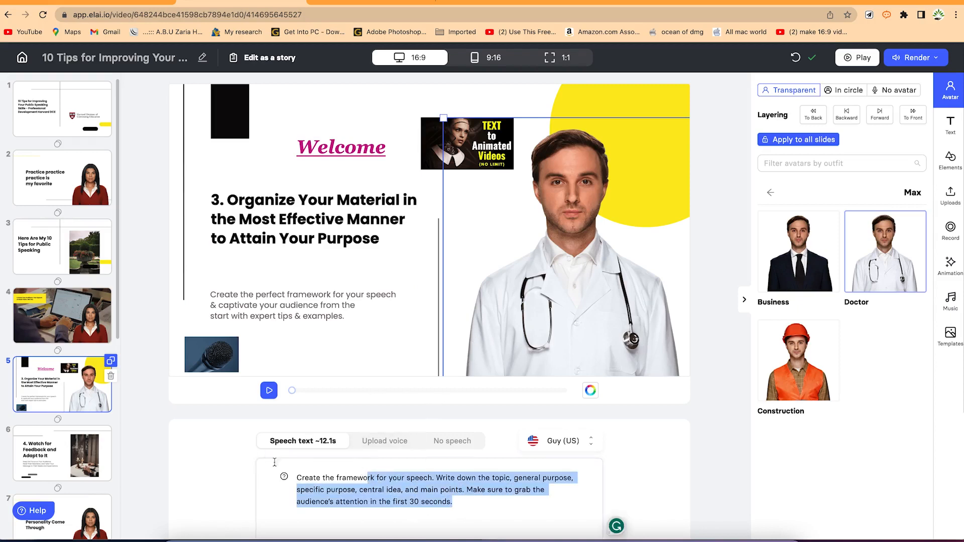
left_click(59, 199)
left_click(65, 176)
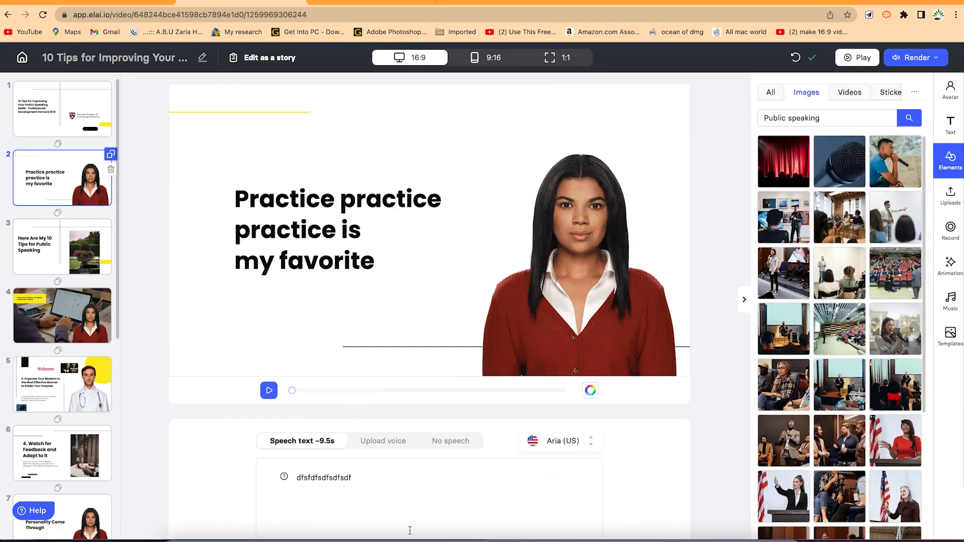
Paste the full welcome-to-my-channel narration over slide 2's placeholder script and correct 'dont' to 'don't'.
left_click_drag(356, 477, 243, 453)
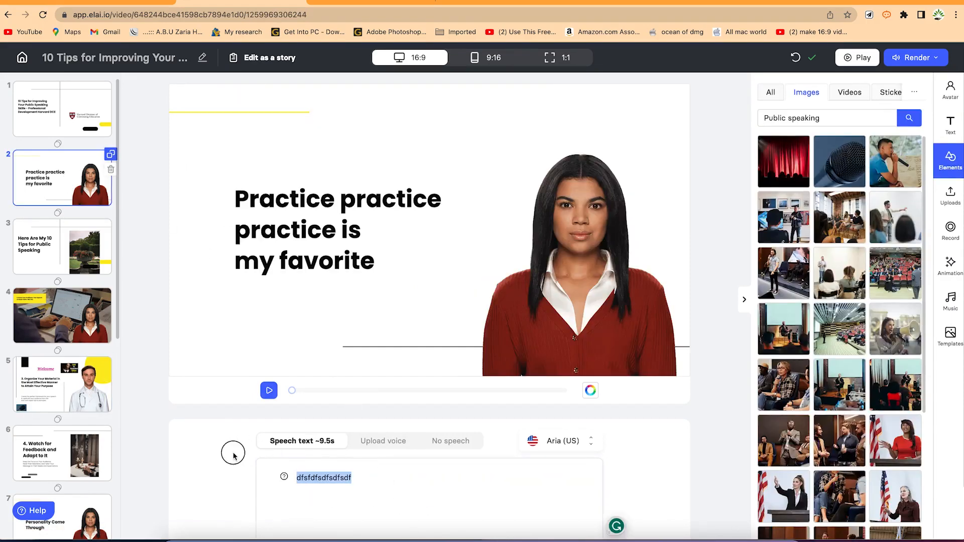
type("Welcome to the channel")
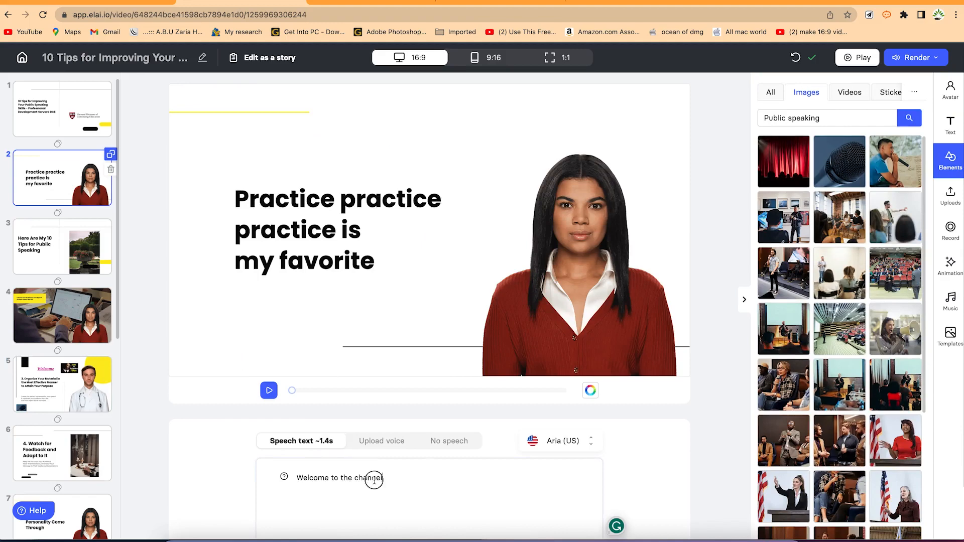
left_click_drag(383, 478, 220, 457)
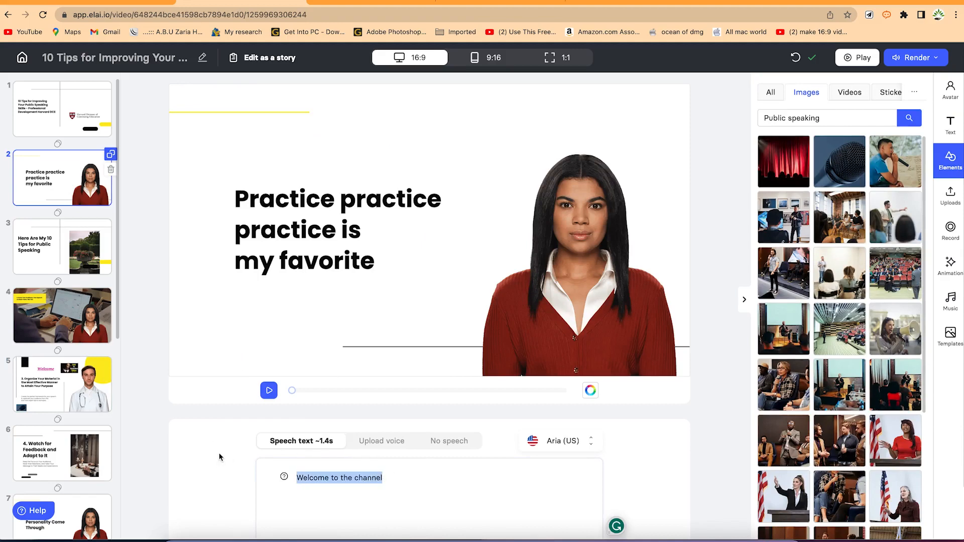
type("Welcome to my channel. I am Gia, In this video we will cover how to make videos from texts. Remember to check the description of this video for a link to signup and start creating and dont forget to hit the subscribe and notification buttons to keep enjoying videos like this")
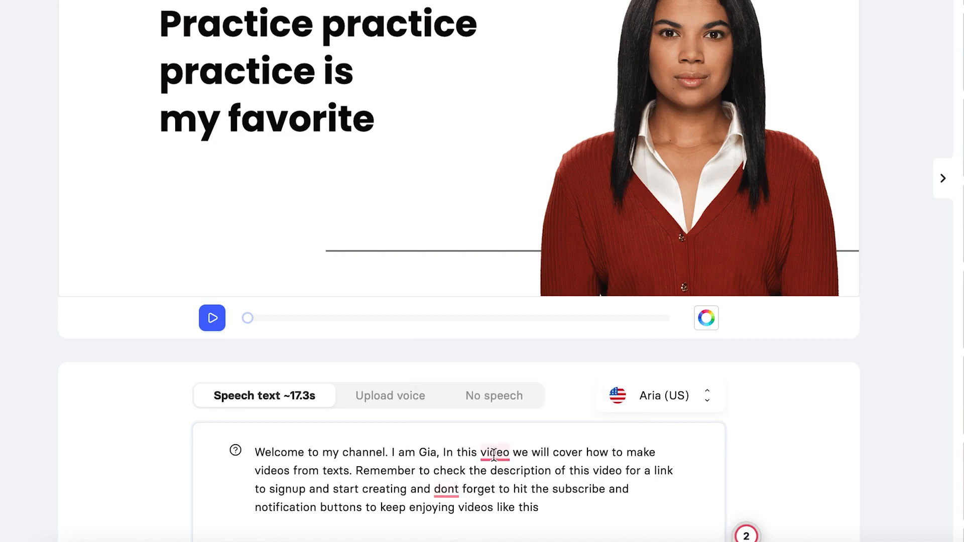
mouse_move(437, 497)
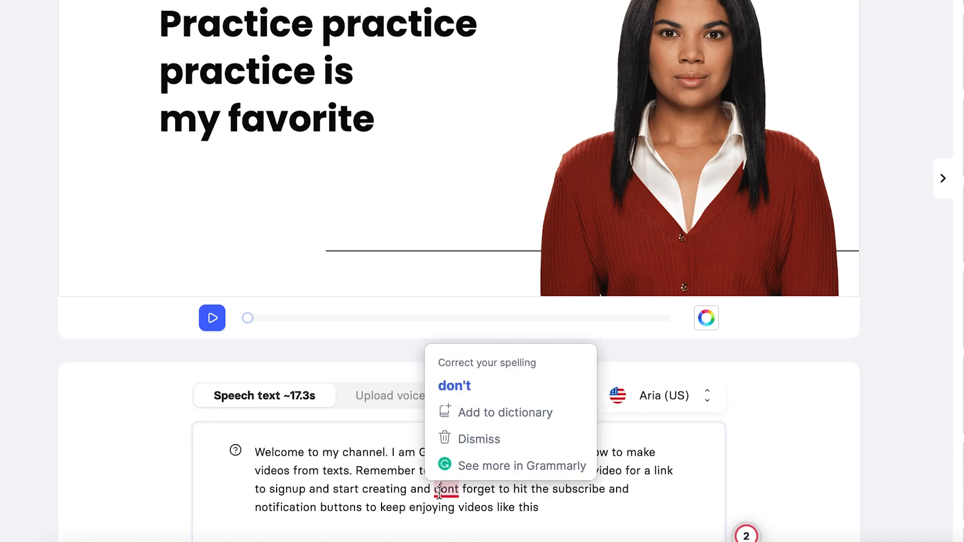
left_click(468, 384)
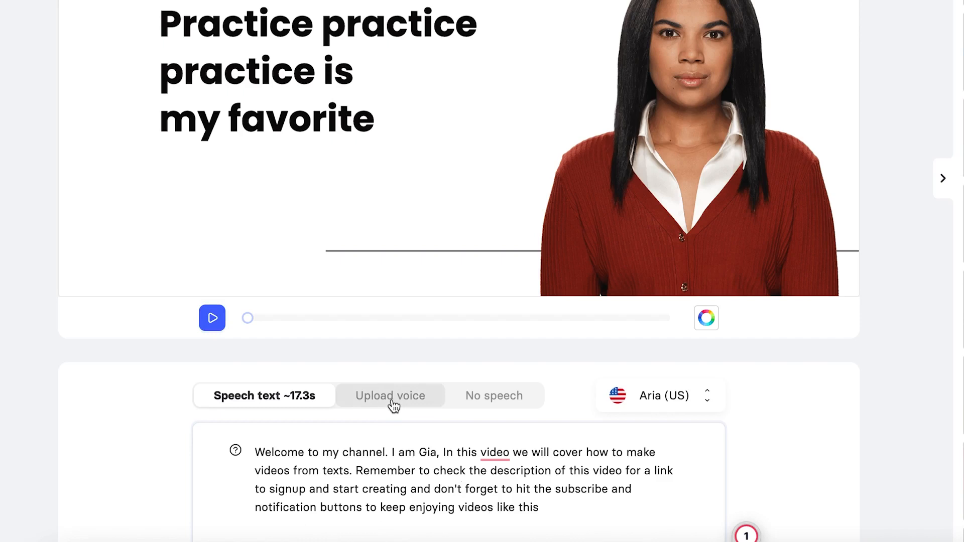
left_click(220, 320)
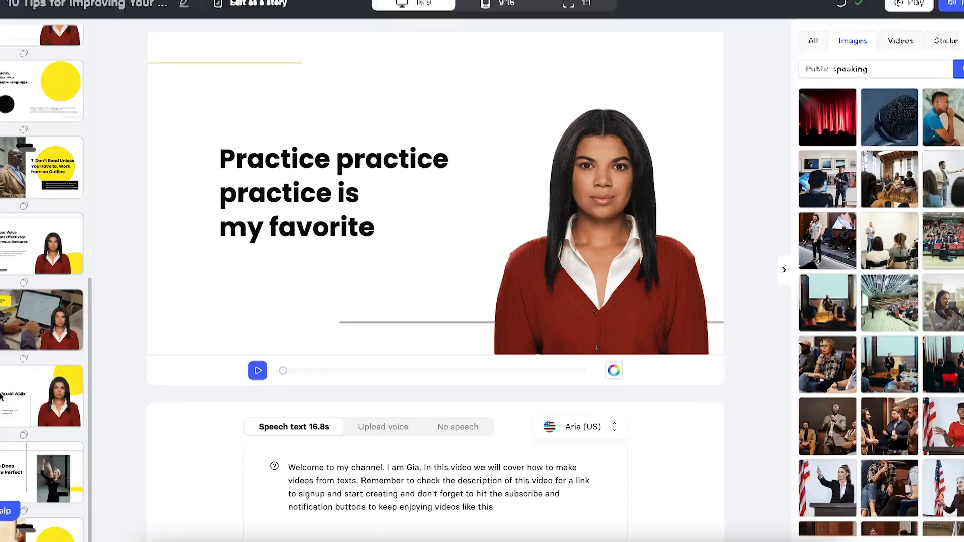
scroll(50, 382, "down", 2)
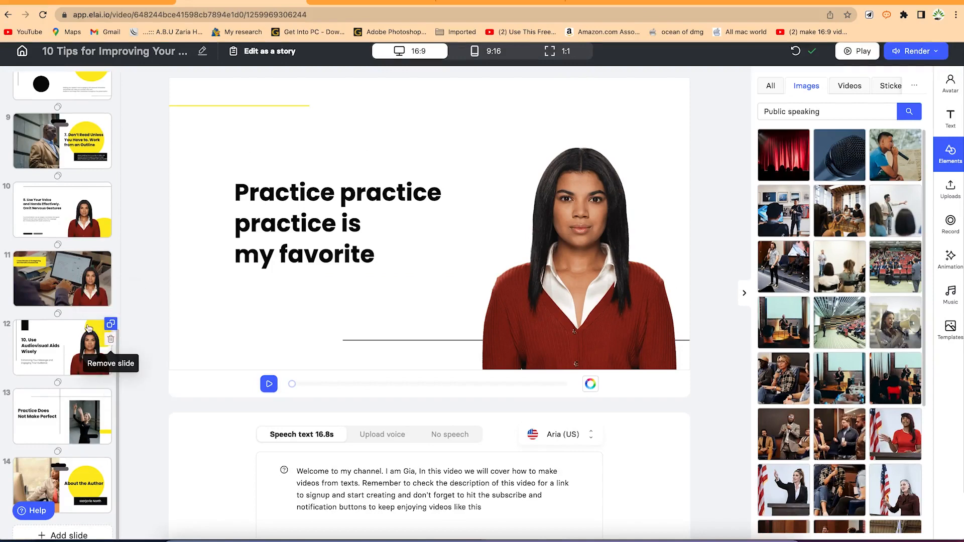
left_click(57, 313)
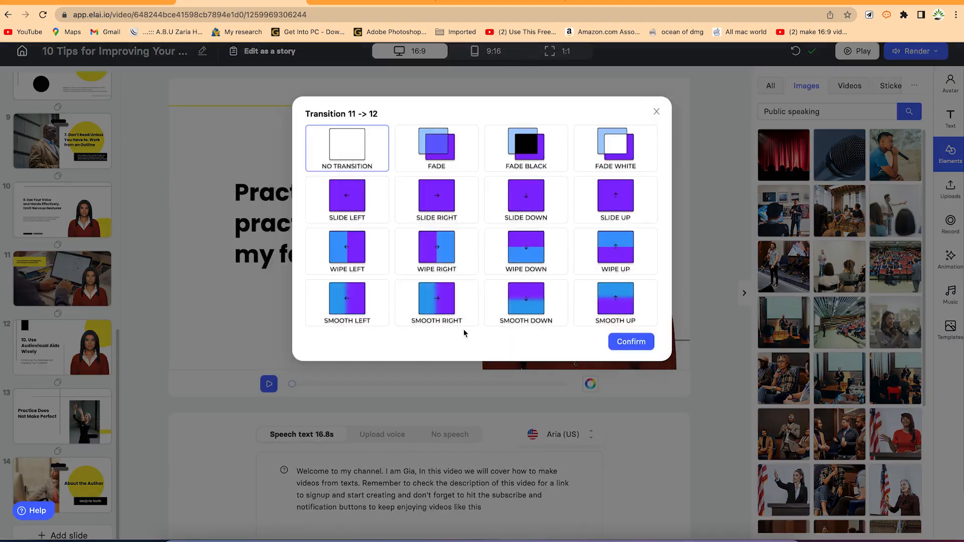
mouse_move(633, 244)
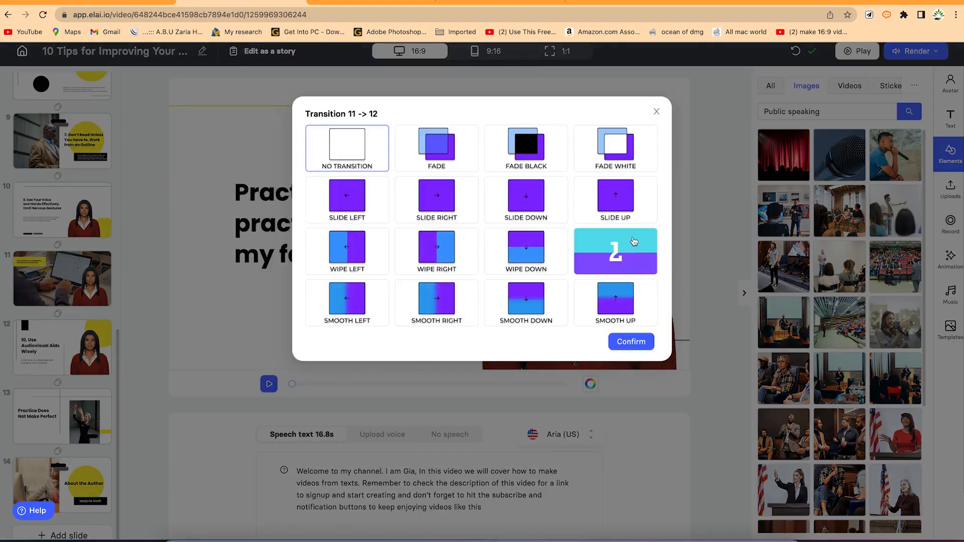
mouse_move(539, 247)
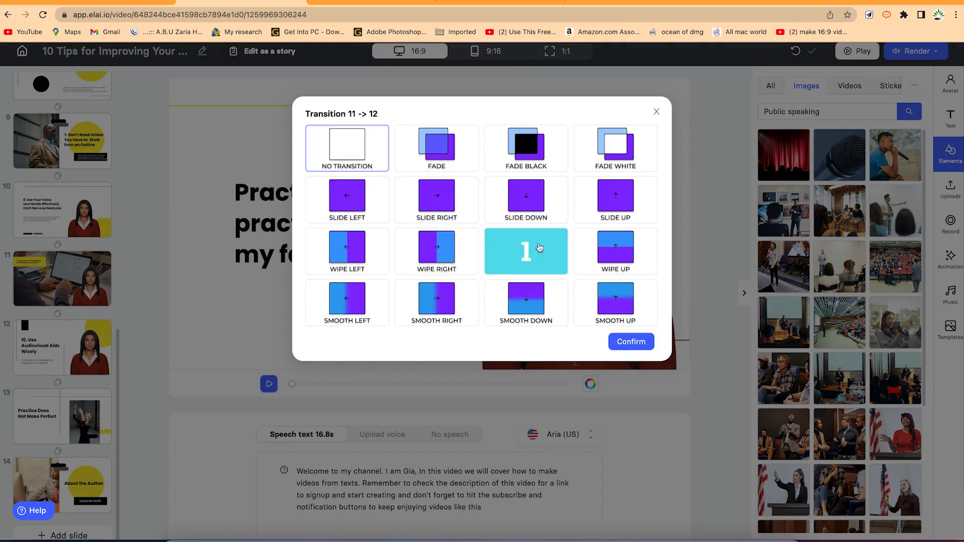
mouse_move(442, 258)
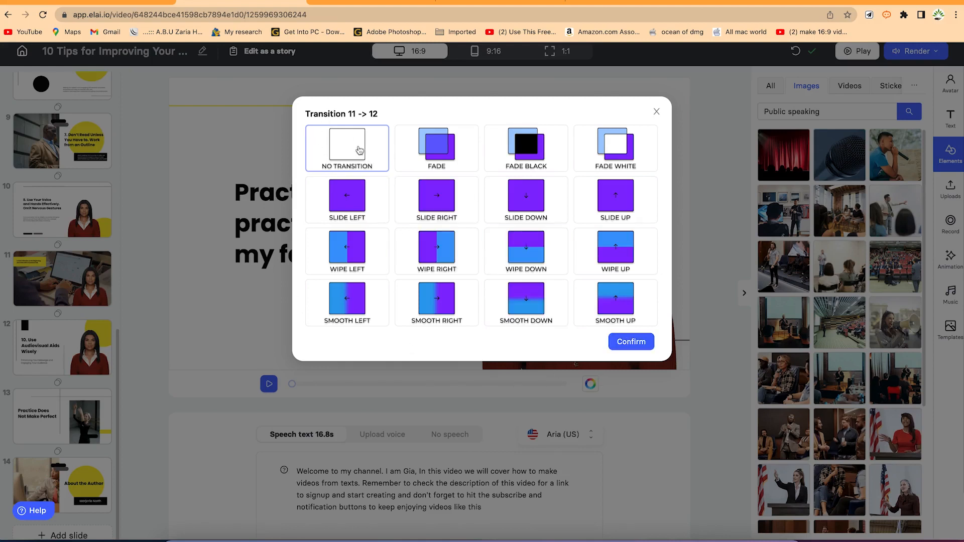
left_click(656, 111)
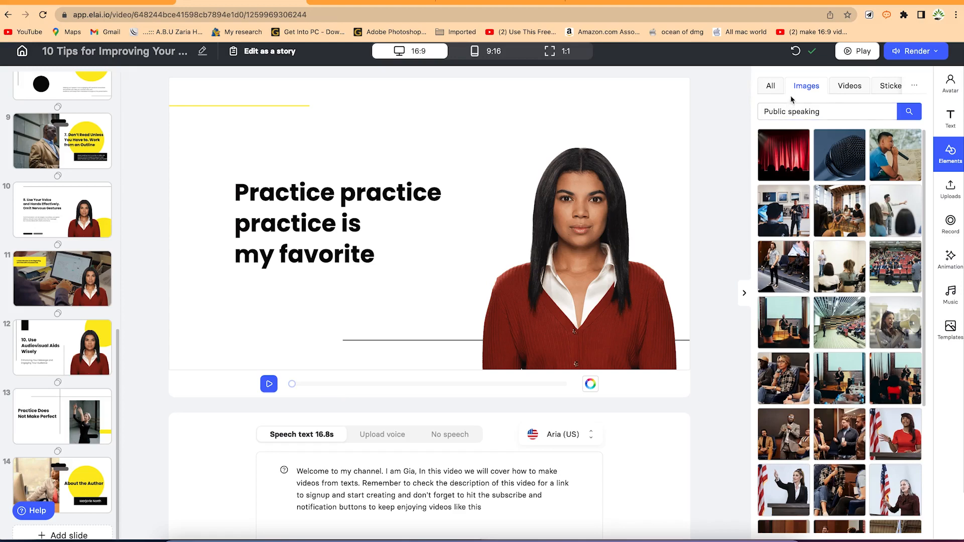
Switch the Elements library from image results to Videos, then to GIPHY Stickers.
left_click(855, 88)
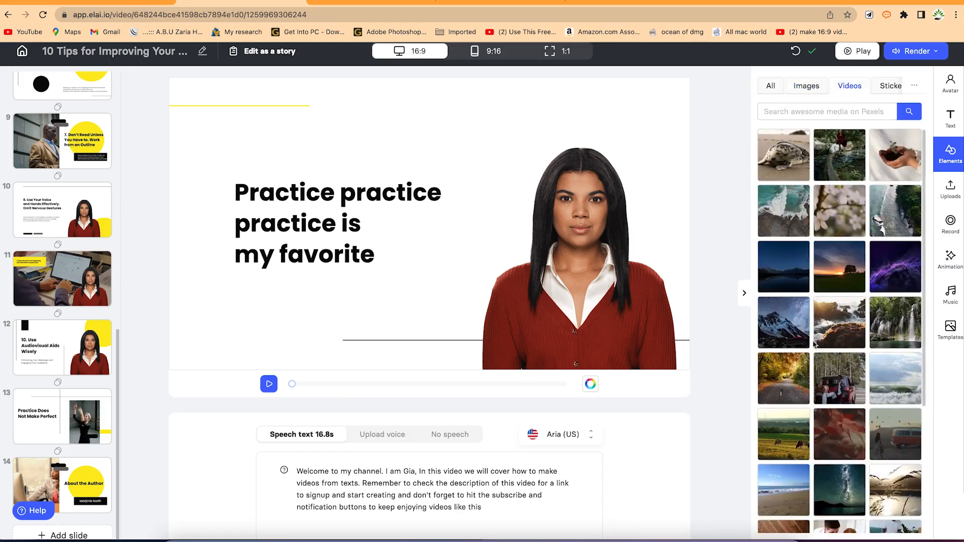
left_click(891, 88)
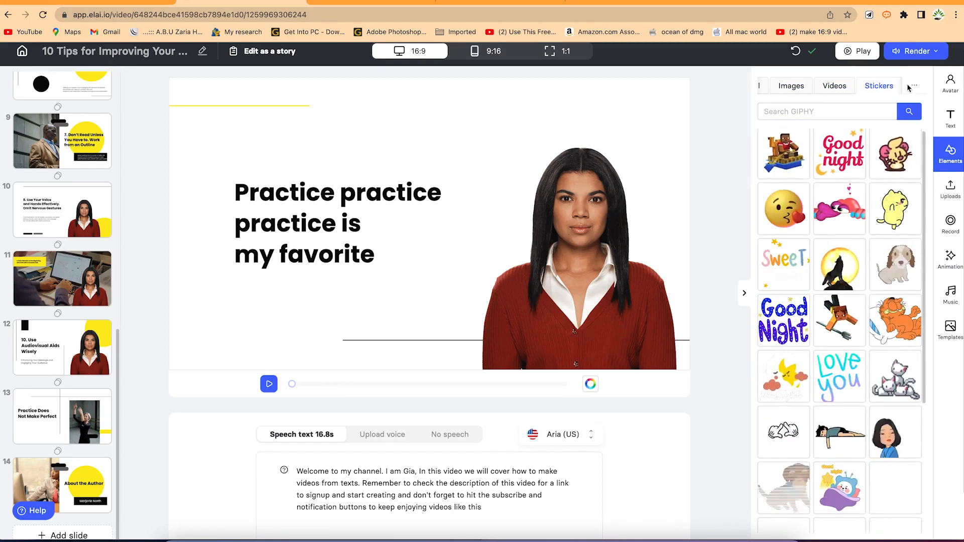
mouse_move(914, 87)
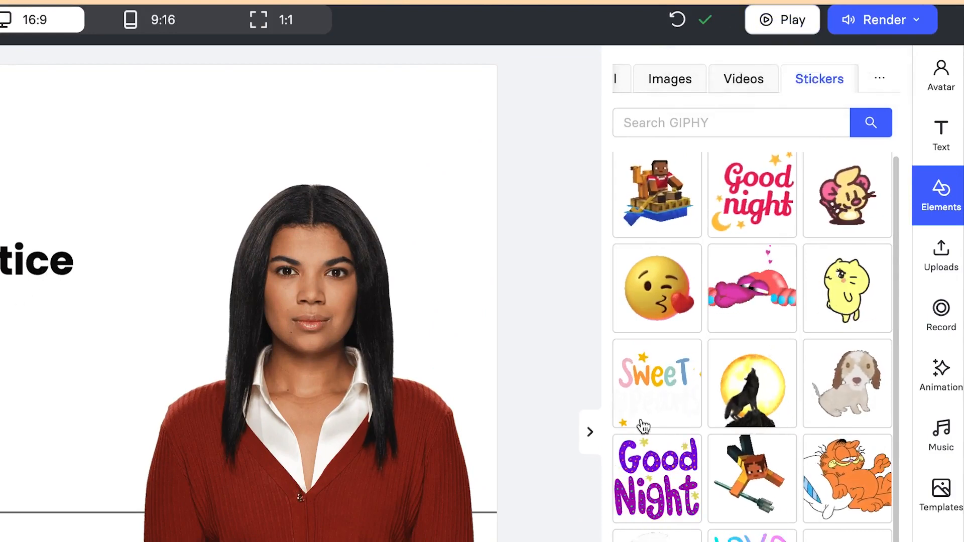
Add the Girl from Manila track as background music at volume 5, and play the preview, then pause it.
left_click(935, 438)
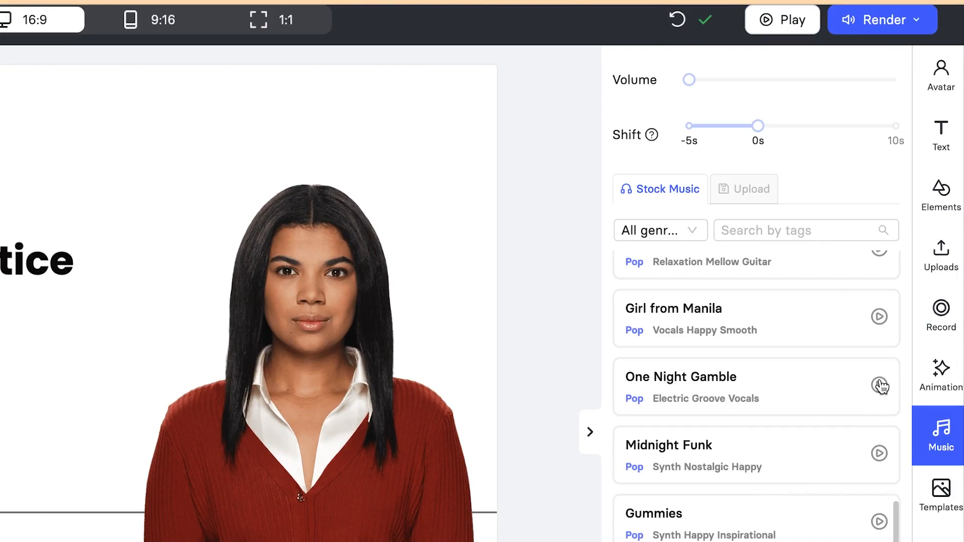
left_click(802, 317)
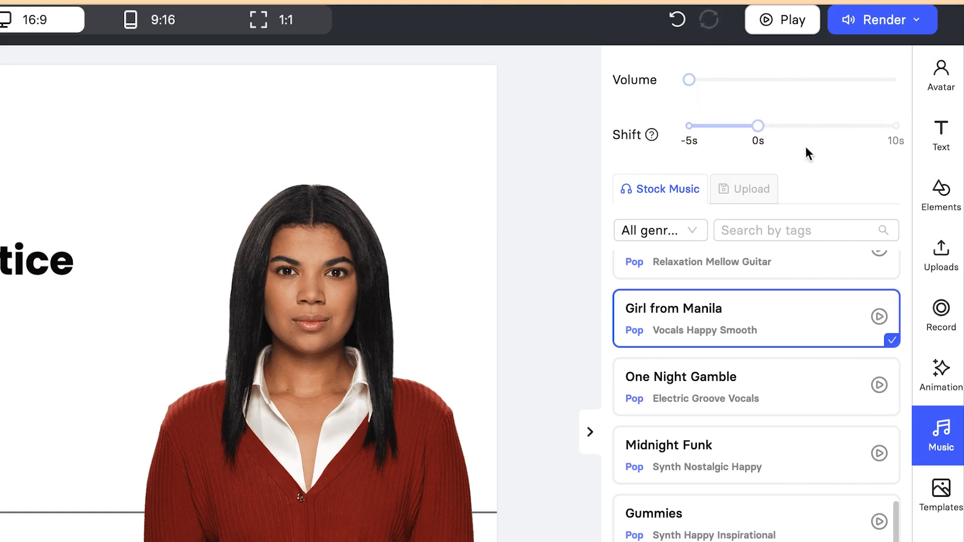
left_click(694, 79)
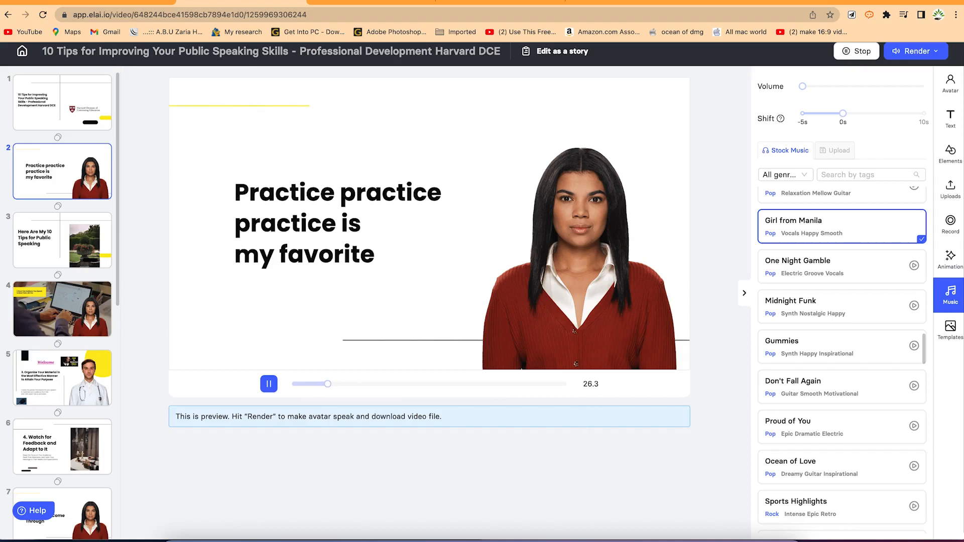
left_click(269, 386)
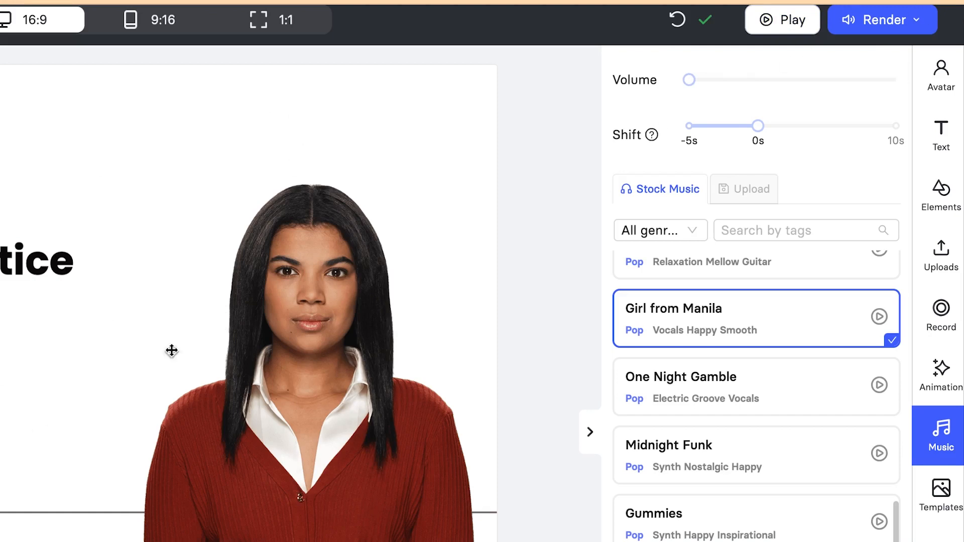
Render the '10 Tips for Improving Your Public…' video and open its Ready card's actions menu.
left_click(920, 22)
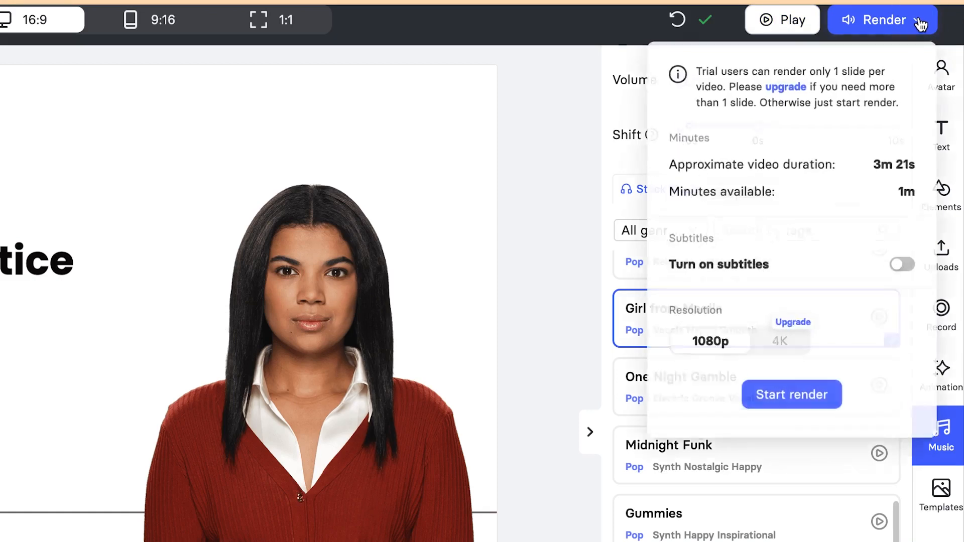
left_click(800, 381)
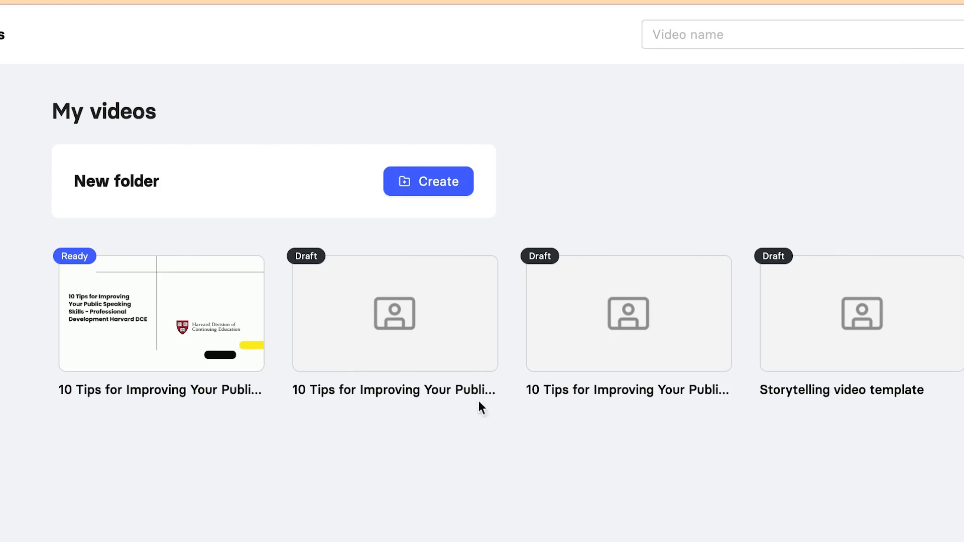
mouse_move(349, 338)
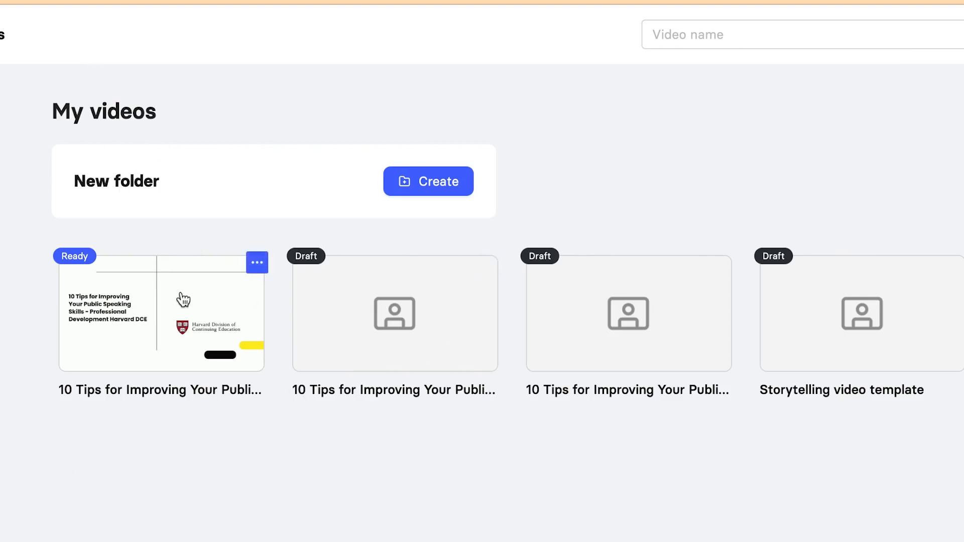
left_click(258, 264)
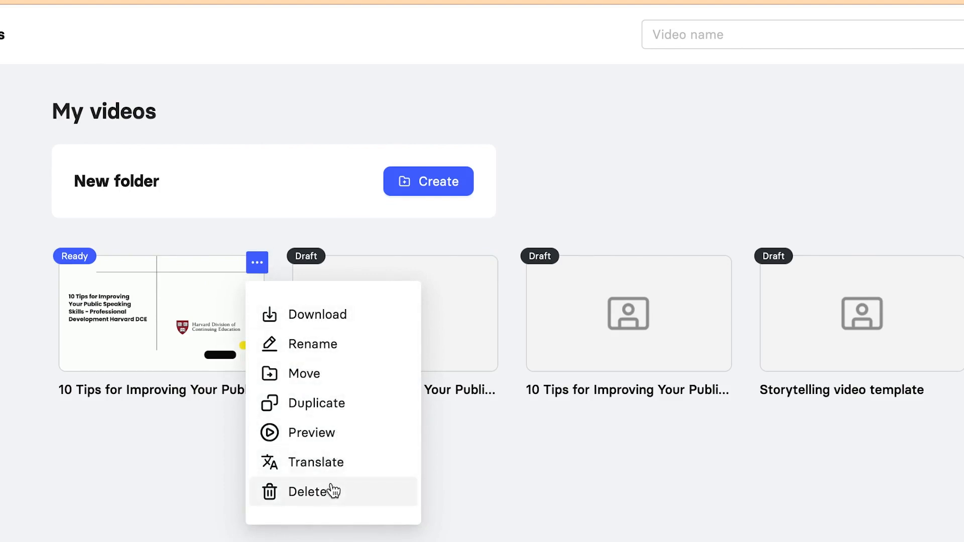
Download the rendered video as an MP4, then close the player and Downloads window.
left_click(350, 324)
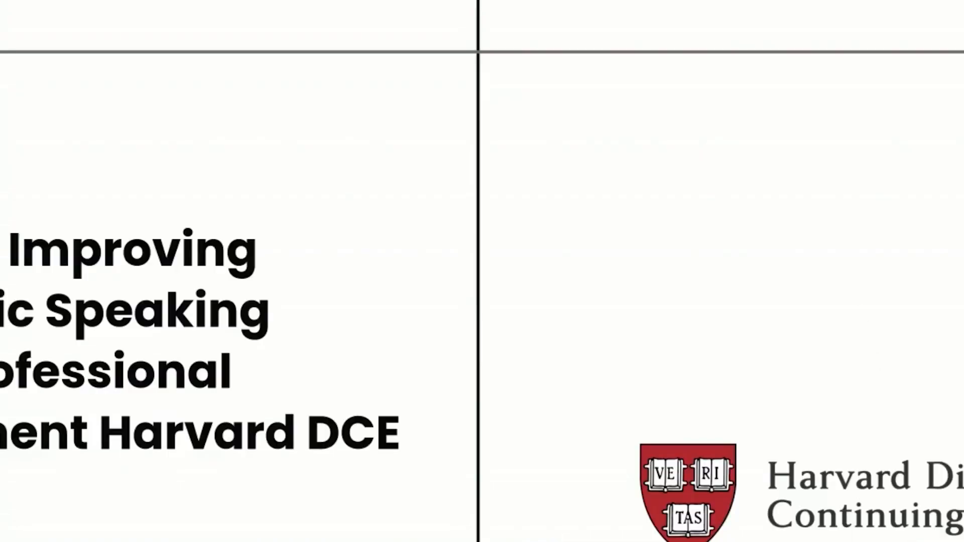
left_click(4, 6)
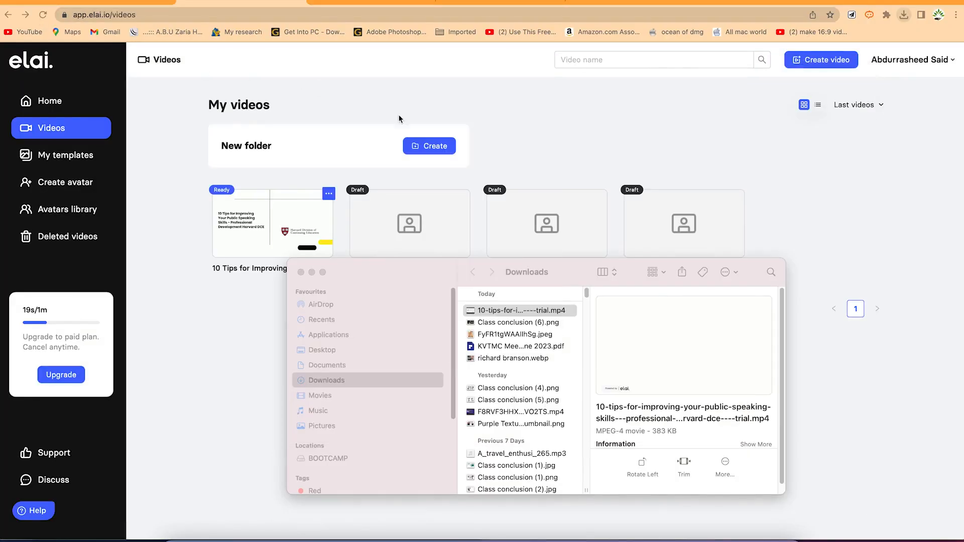
left_click(676, 124)
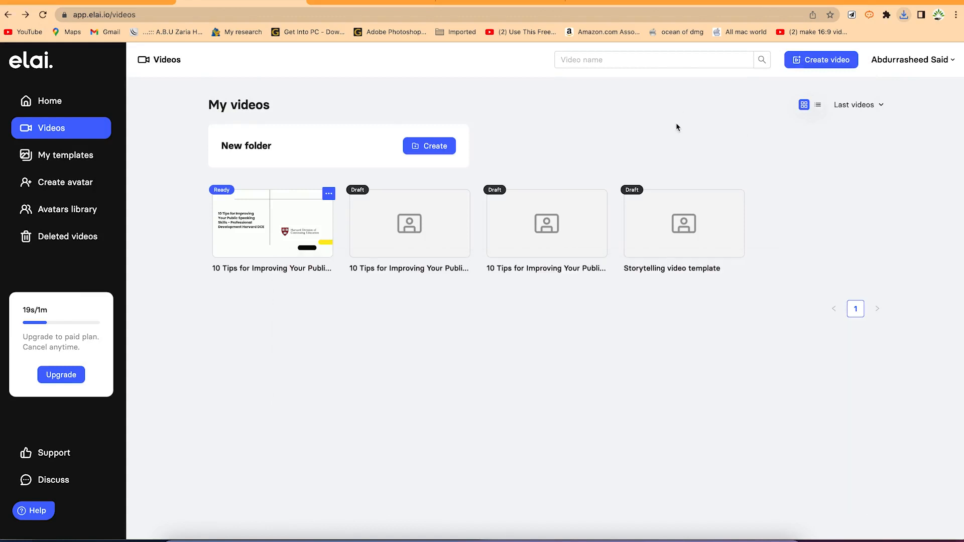